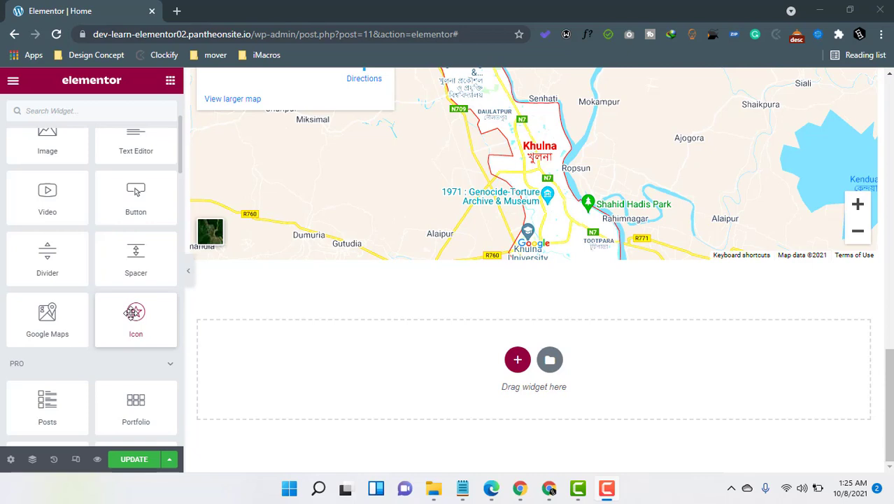
Add a one-column section below the Google Map and drop an Icon widget with the default star into it.
scroll(143, 323, down, 3)
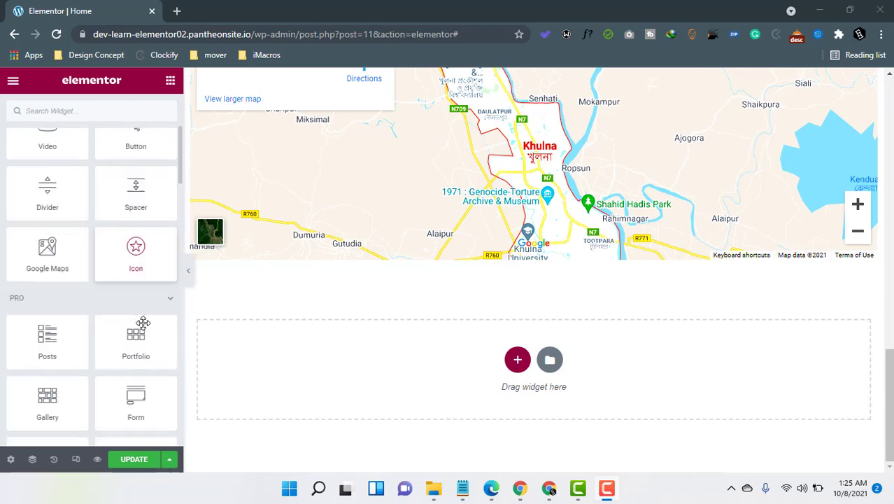
scroll(115, 360, down, 5)
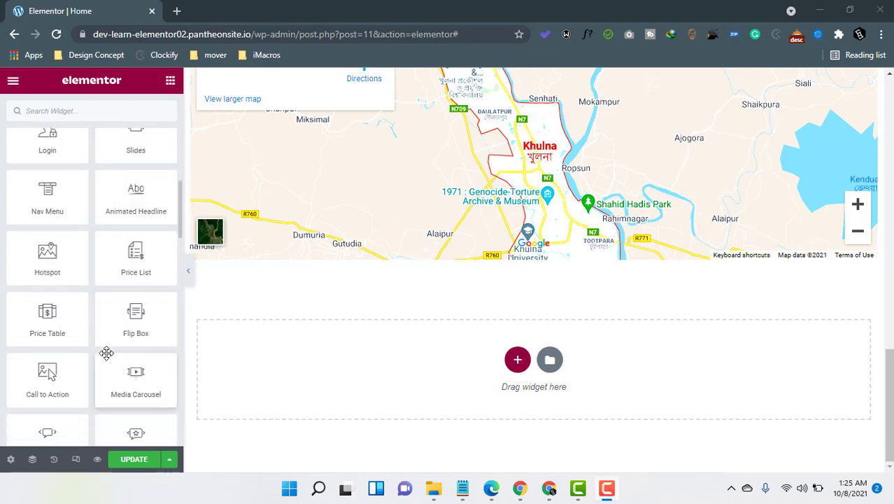
scroll(104, 372, up, 5)
scroll(104, 373, up, 4)
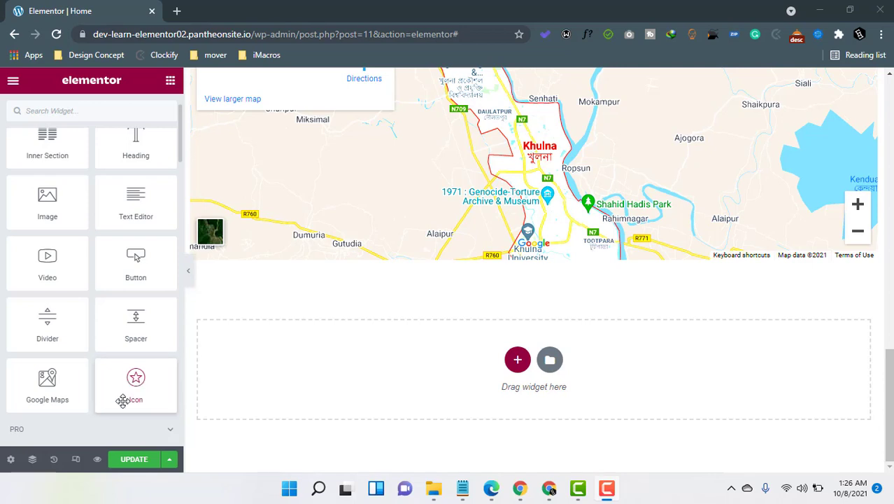
click(517, 362)
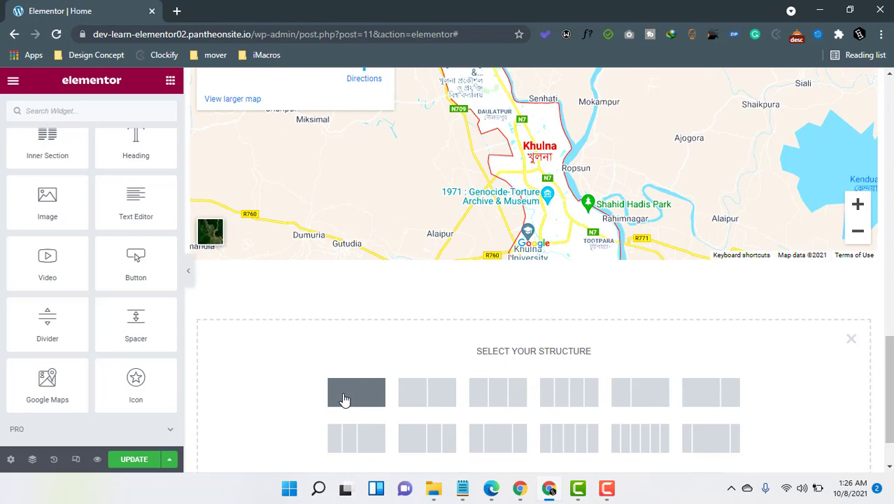
click(344, 397)
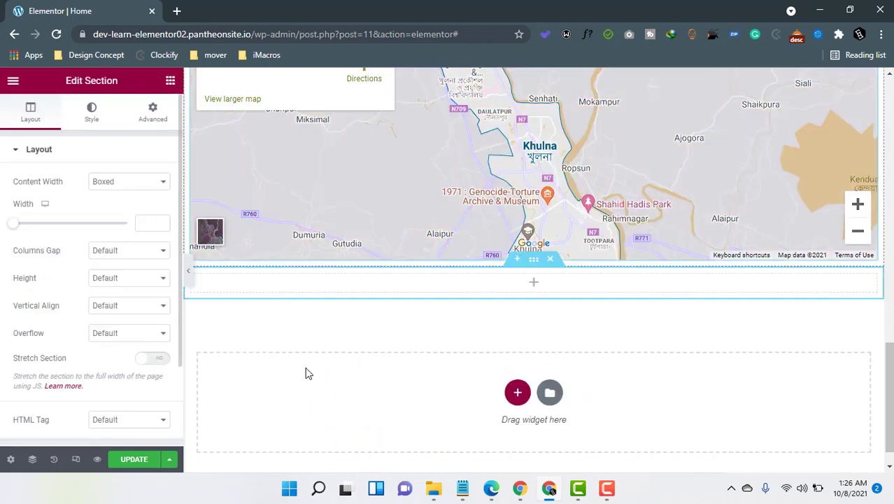
click(170, 81)
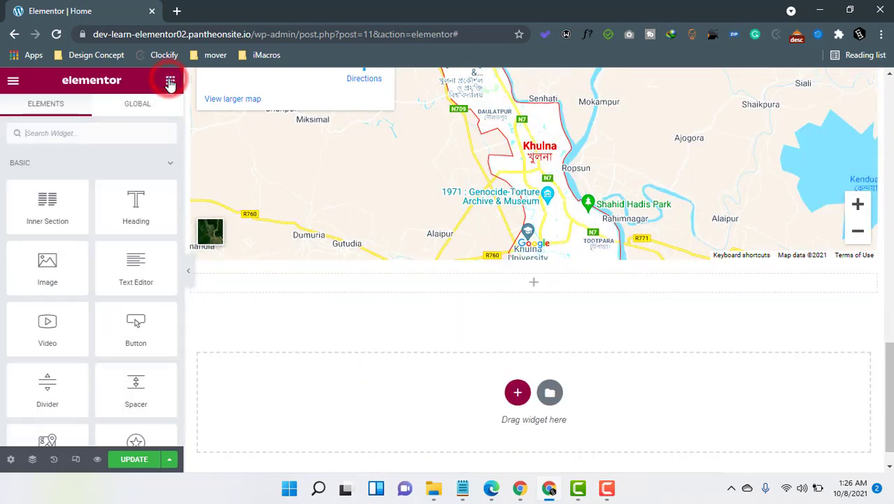
scroll(140, 391, down, 2)
drag(136, 323, 558, 294)
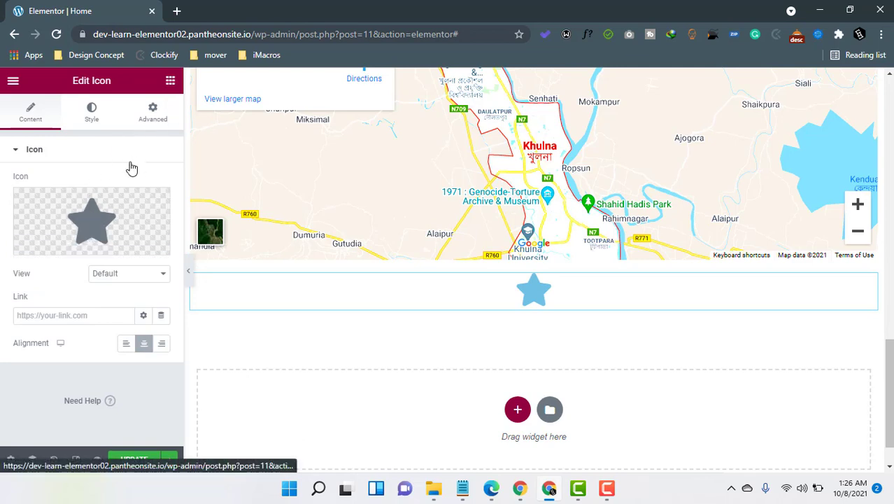
mouse_move(98, 233)
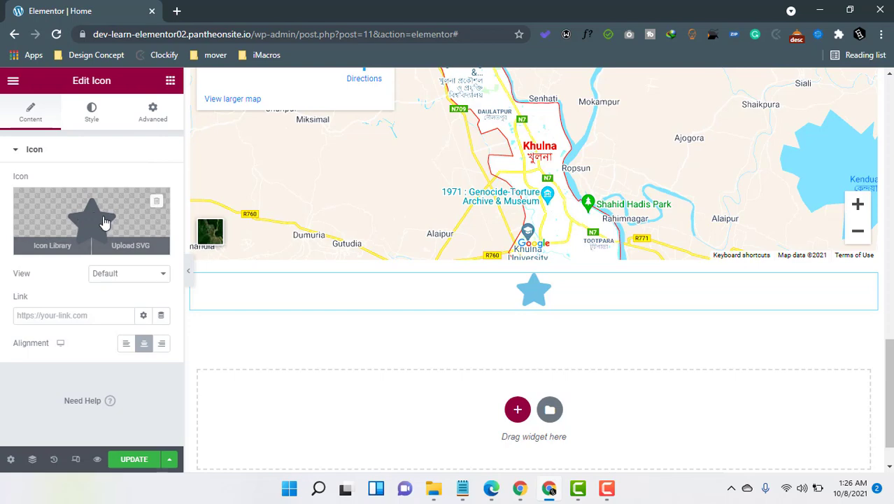
Filter the icon library by 'phon' and insert the Phone alt icon in place of the star.
click(101, 219)
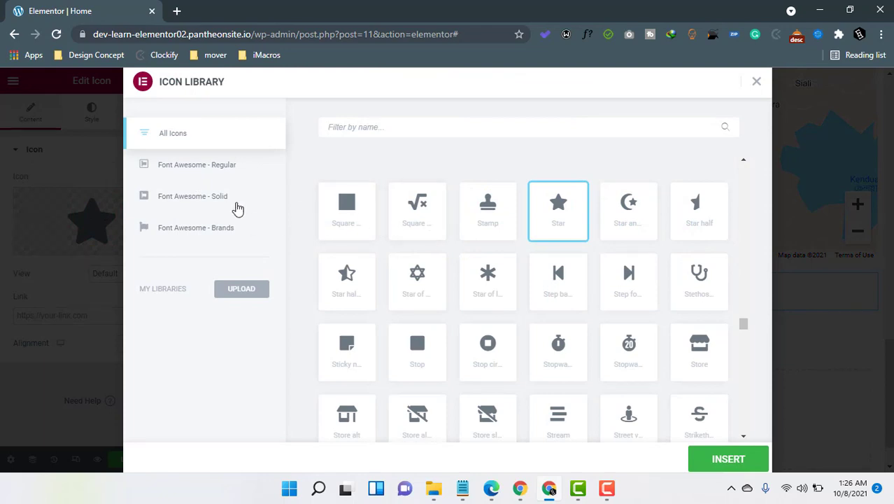
scroll(512, 299, down, 5)
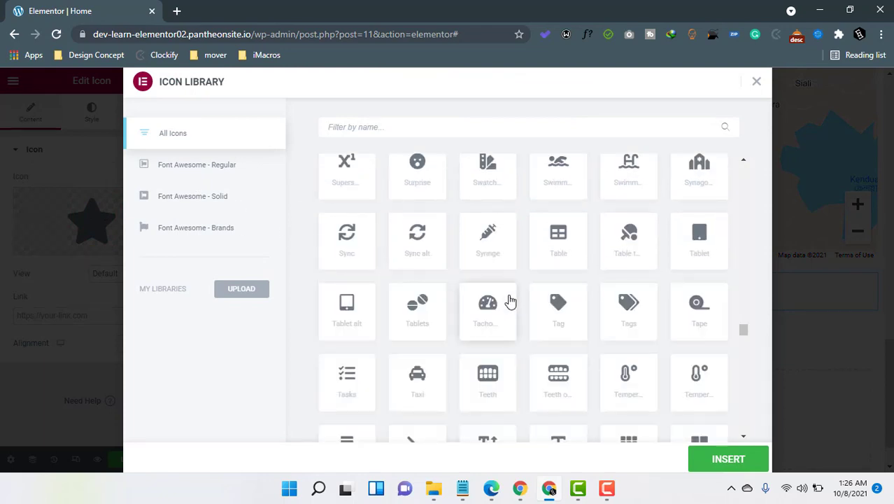
scroll(513, 329, down, 10)
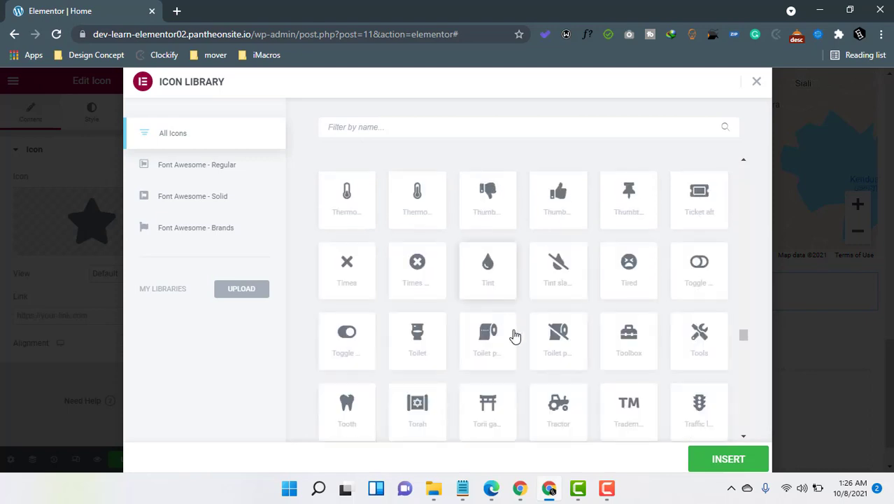
scroll(513, 332, down, 3)
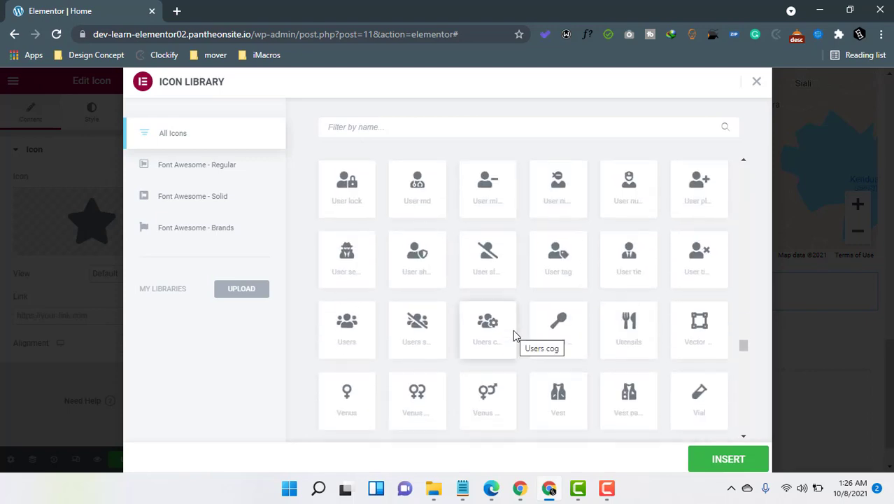
scroll(493, 342, down, 4)
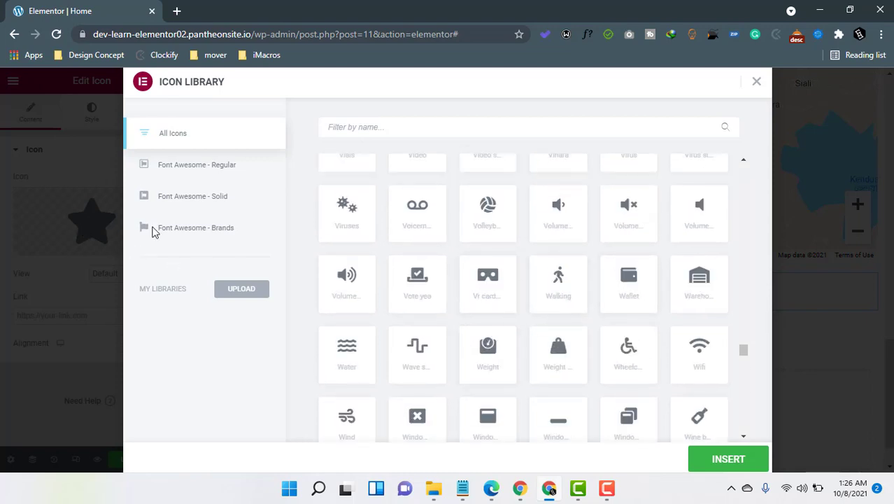
click(79, 395)
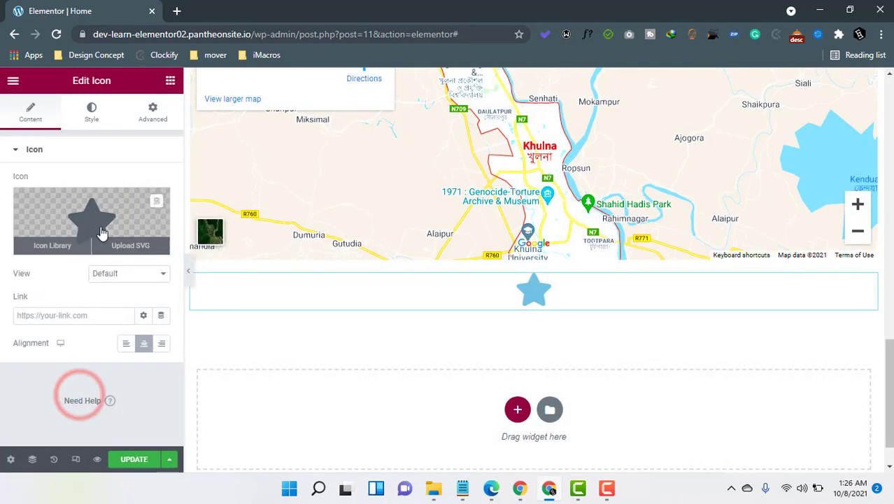
click(101, 225)
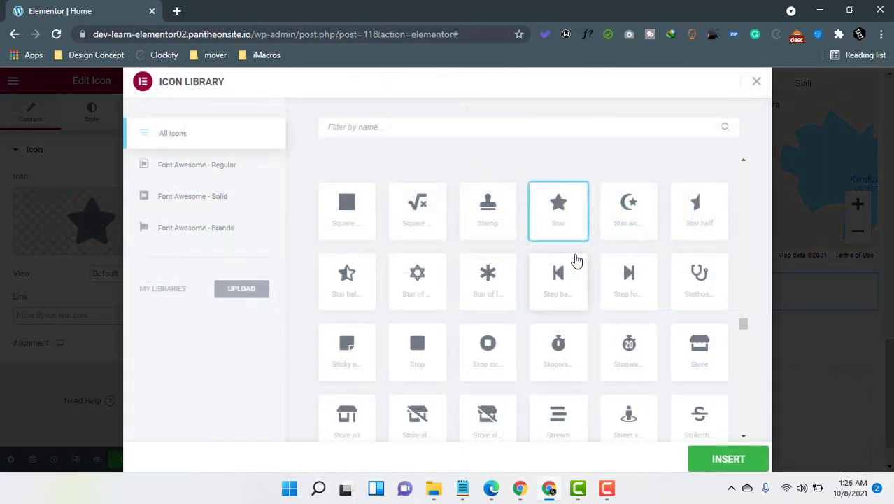
click(410, 127)
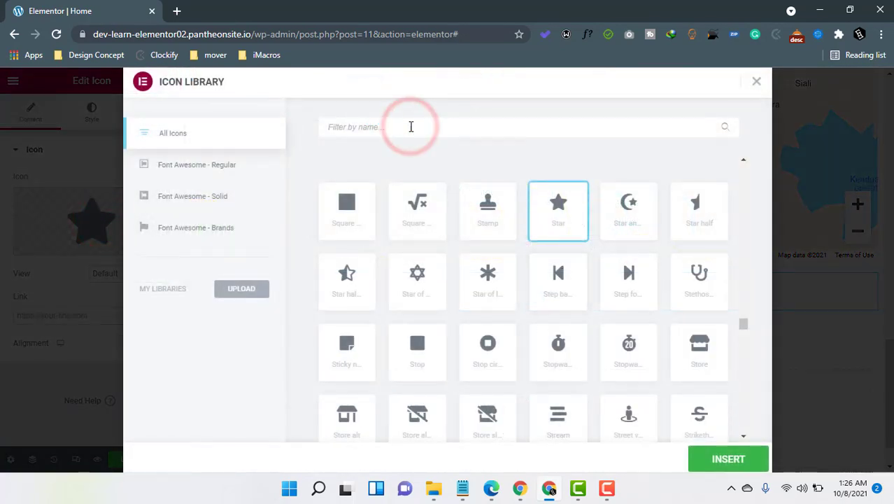
text(phon)
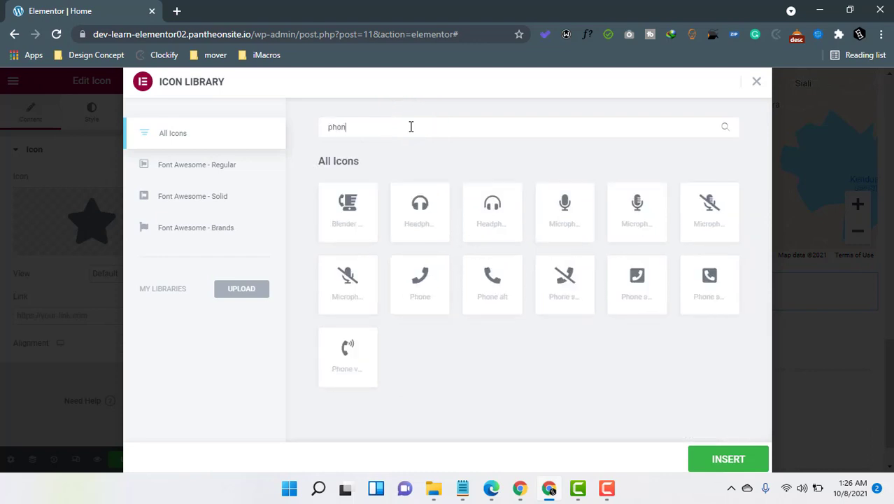
click(486, 277)
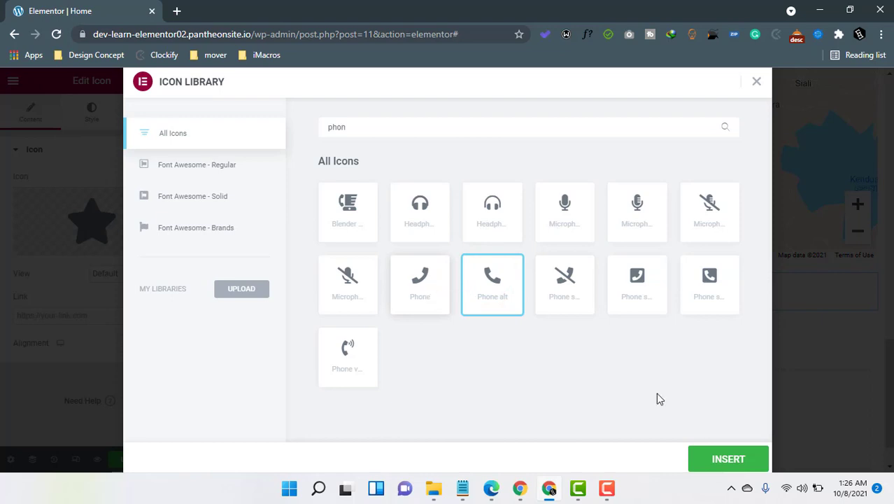
click(721, 459)
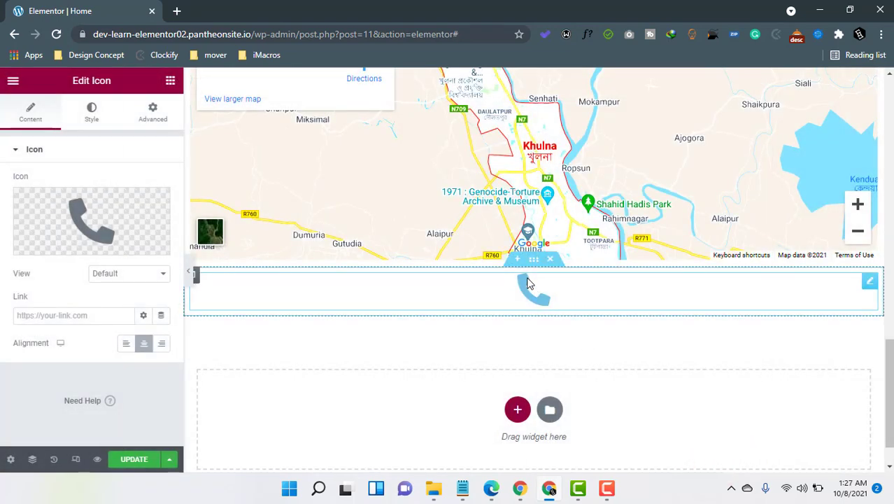
Try the Stacked and Framed views and the Square and Circle frame shapes on the phone icon.
click(134, 272)
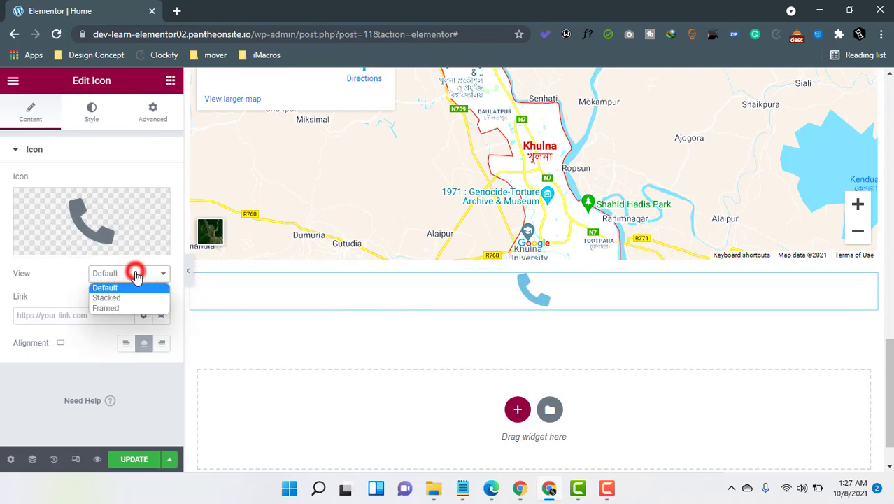
click(127, 301)
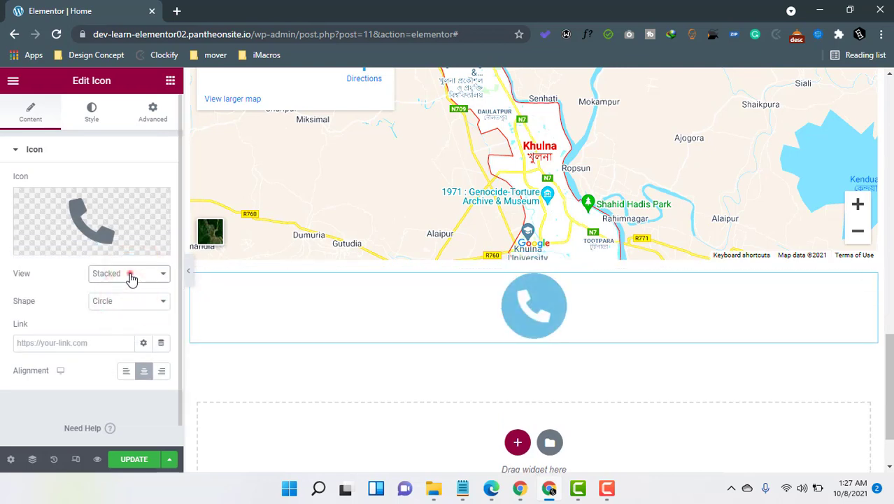
click(129, 272)
click(120, 308)
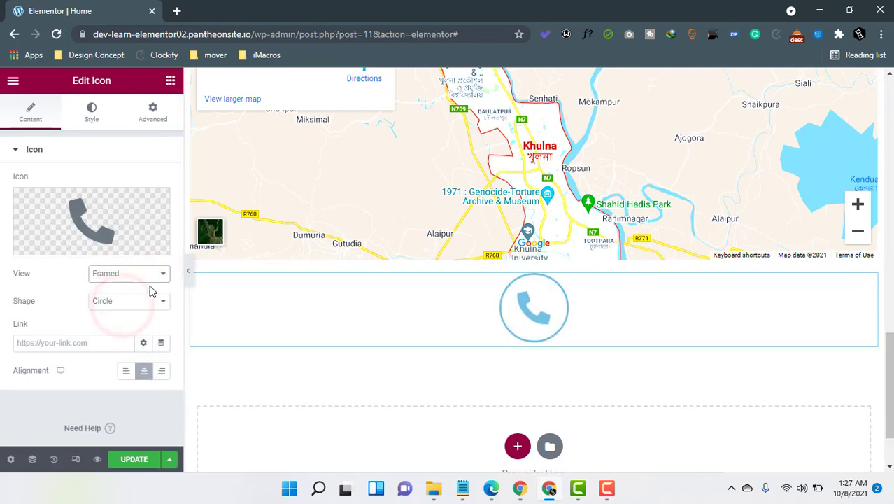
click(137, 274)
click(46, 304)
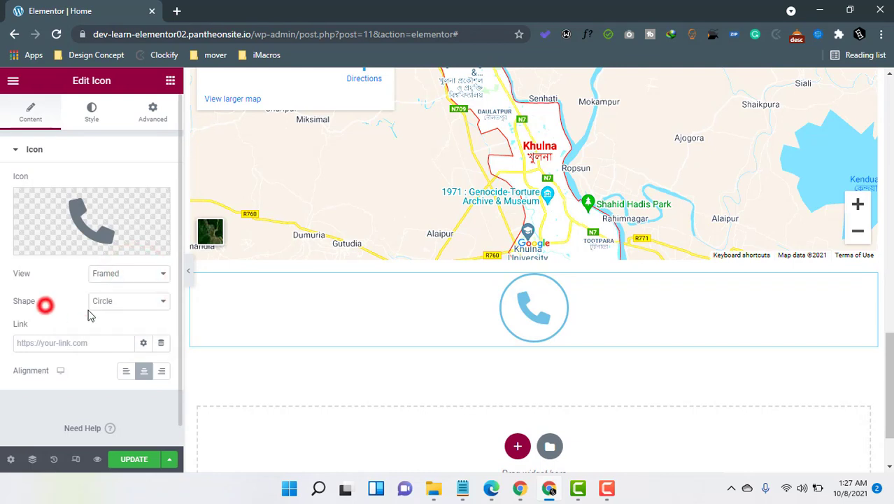
click(116, 303)
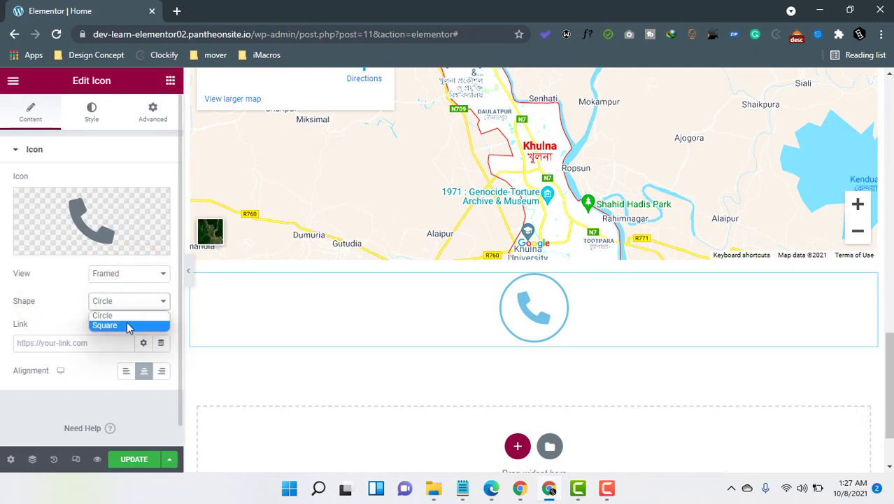
click(127, 324)
click(115, 307)
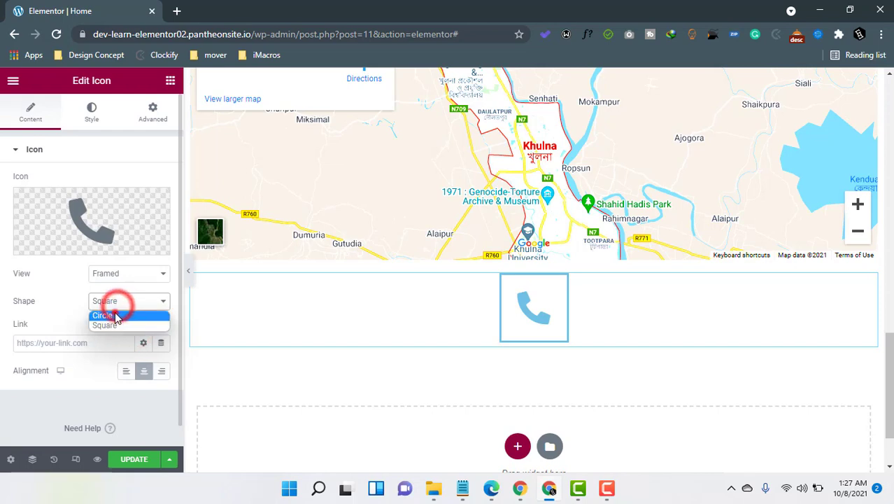
click(116, 316)
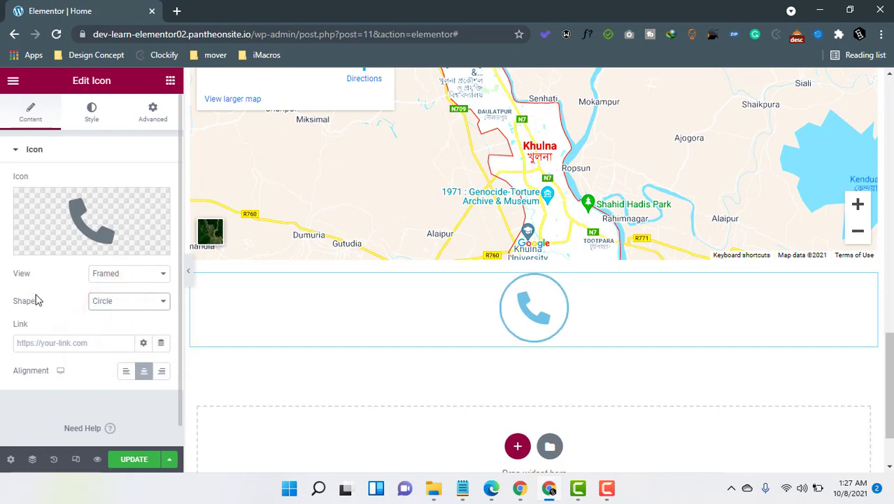
Set the phone icon to the Stacked view with a Circle background shape.
click(130, 274)
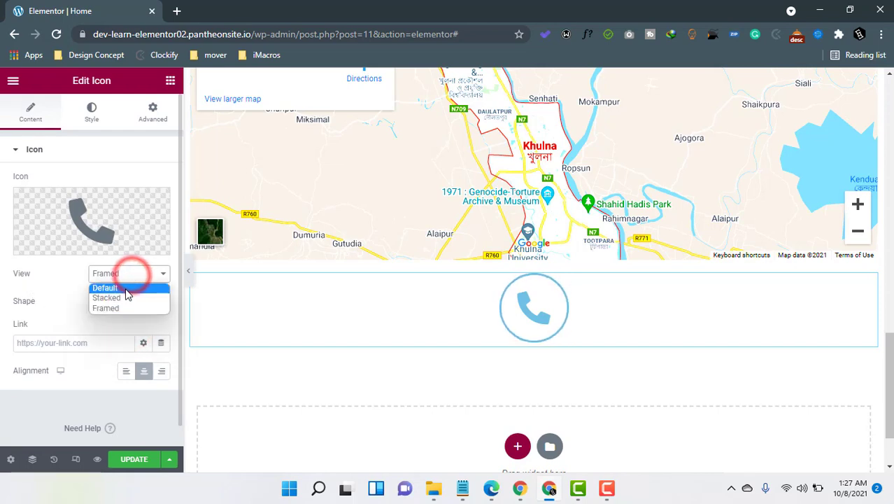
click(124, 296)
click(116, 302)
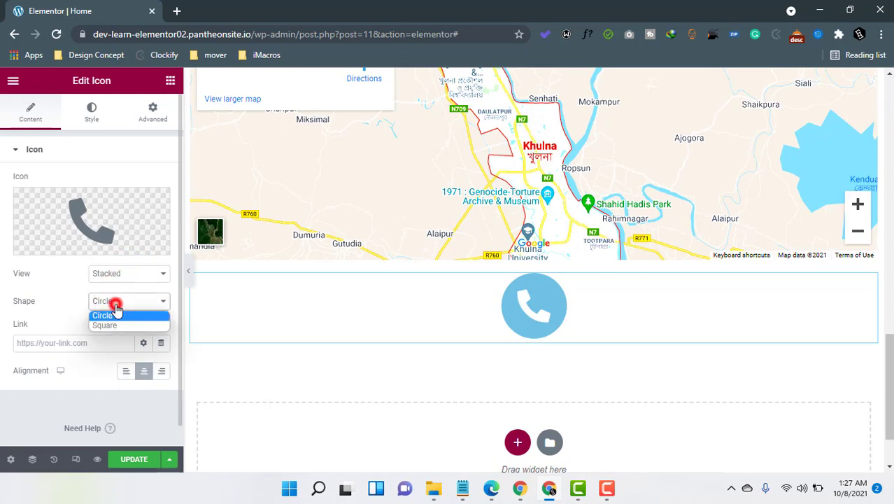
click(112, 325)
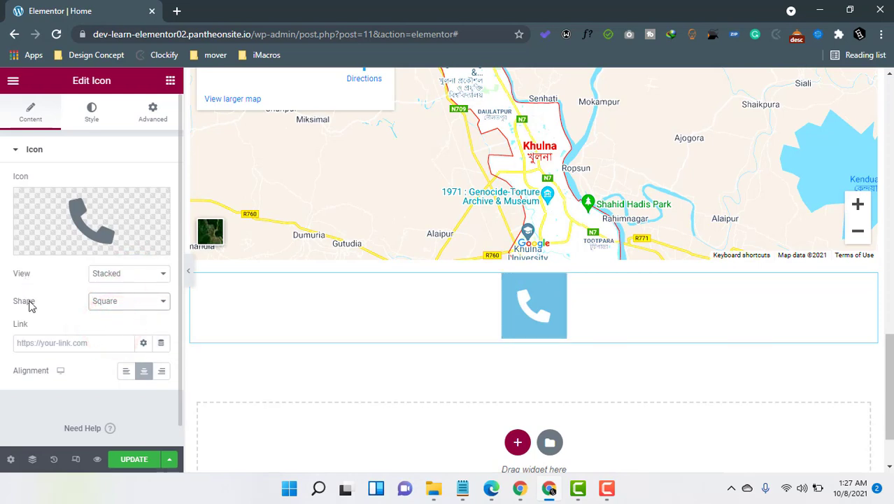
click(112, 305)
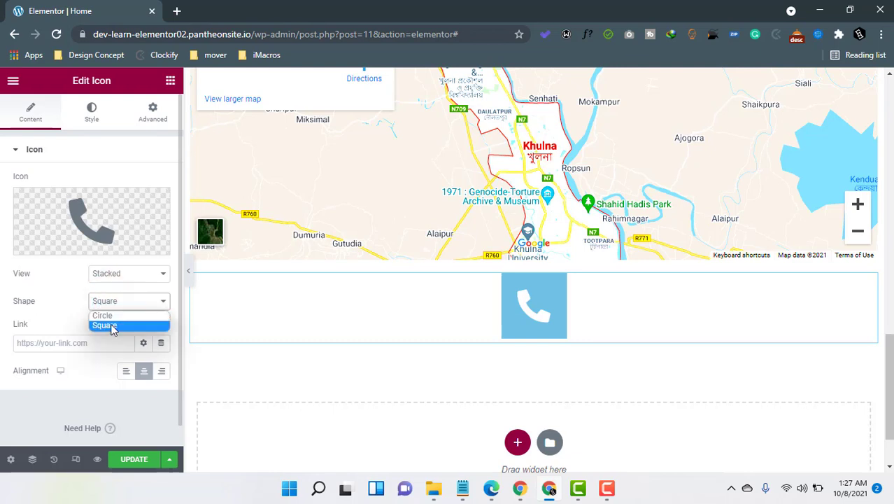
click(112, 316)
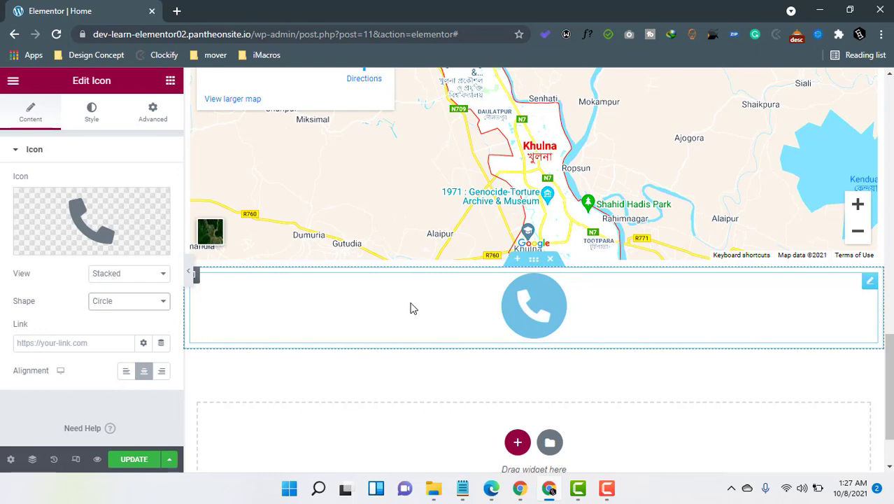
Leave the icon link unset and keep the phone icon centre-aligned after testing Left and Right.
click(82, 344)
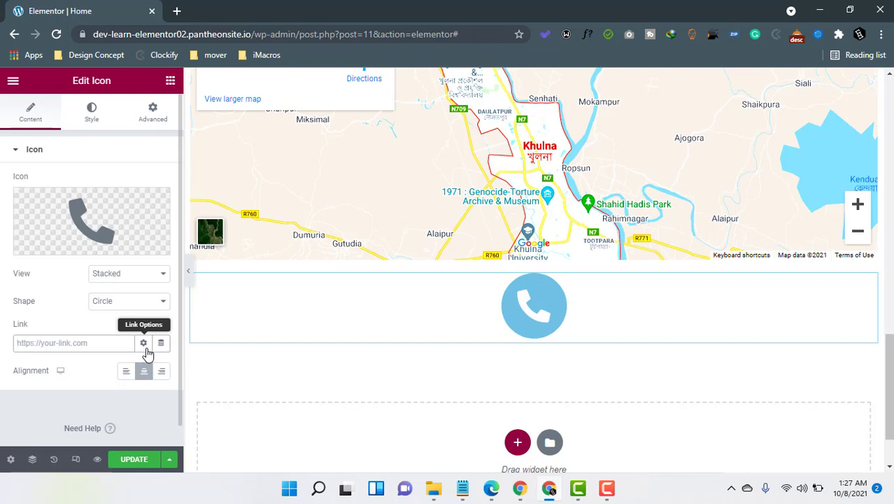
click(143, 346)
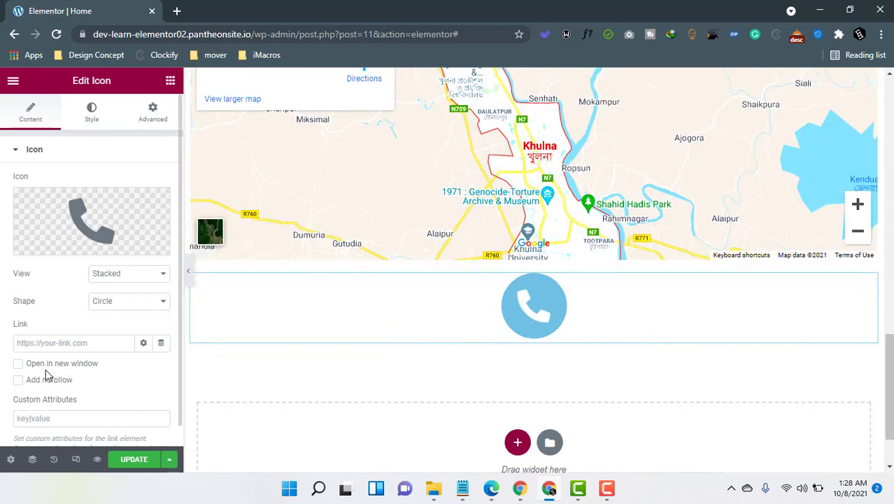
click(143, 342)
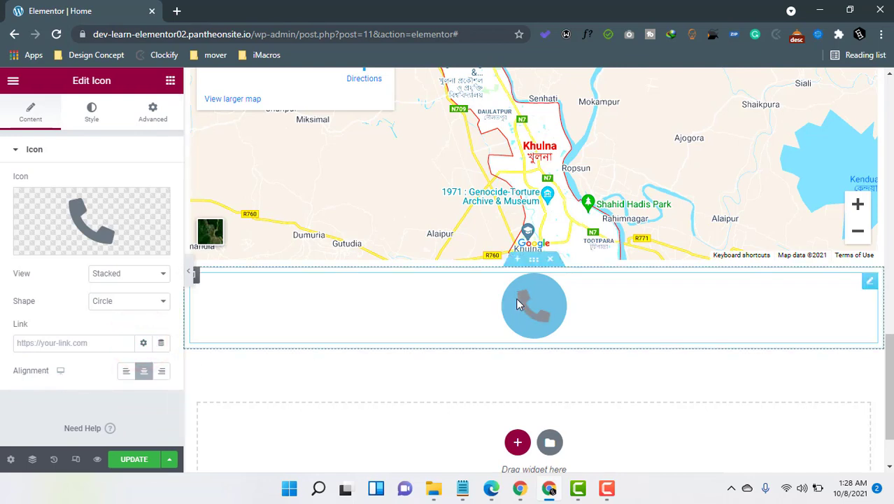
click(126, 371)
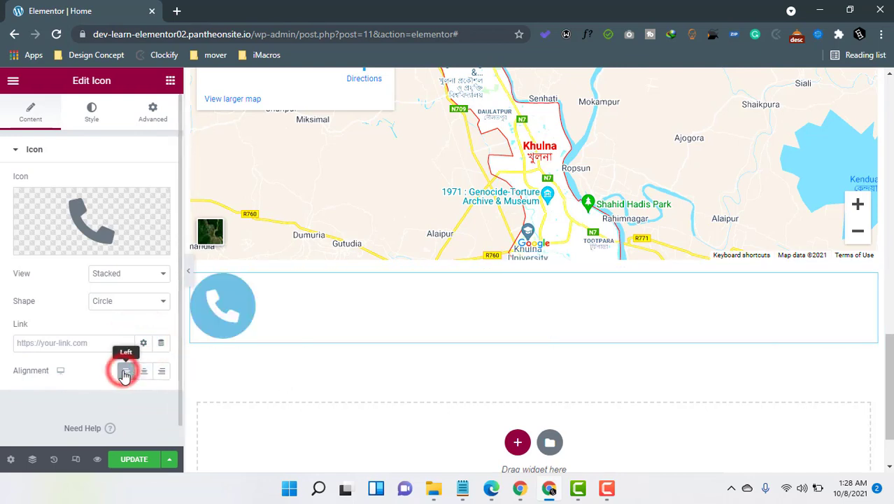
click(160, 373)
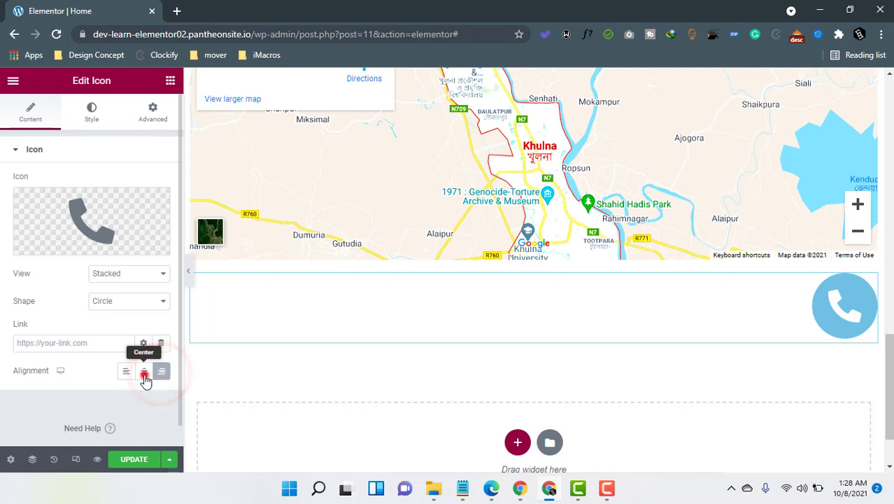
click(144, 372)
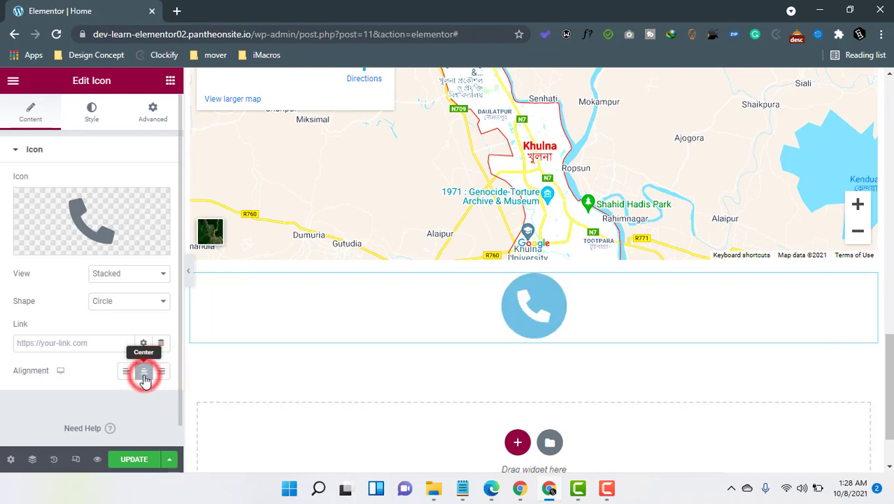
click(93, 117)
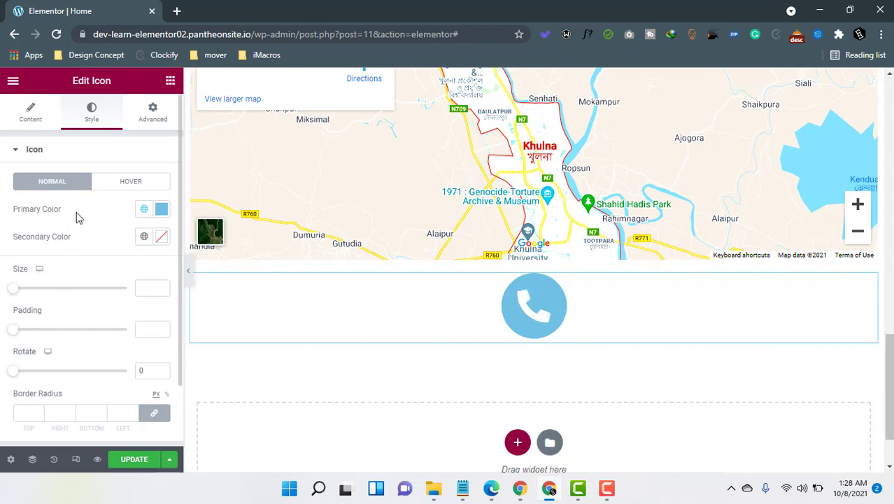
Give the phone glyph a bright red secondary colour after trying a purple primary colour.
click(160, 209)
mouse_move(168, 293)
mouse_down()
mouse_move(235, 272)
mouse_move(227, 320)
mouse_move(237, 343)
mouse_up()
drag(203, 378, 224, 377)
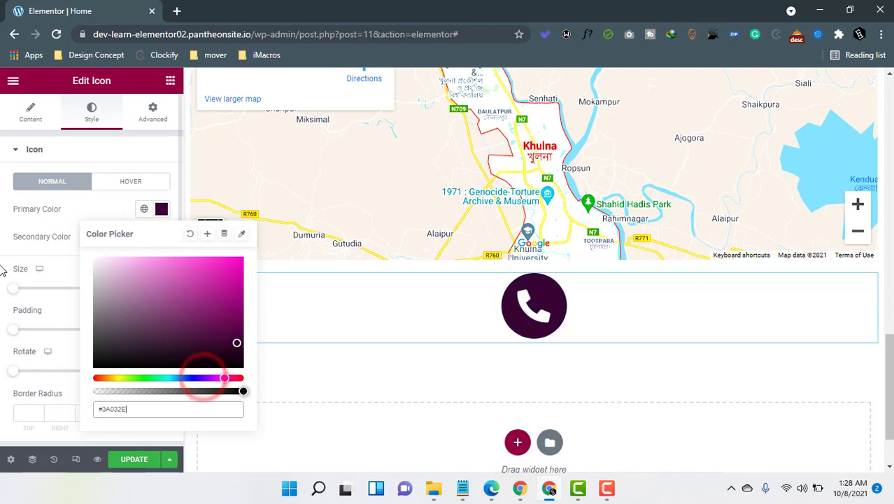
click(53, 256)
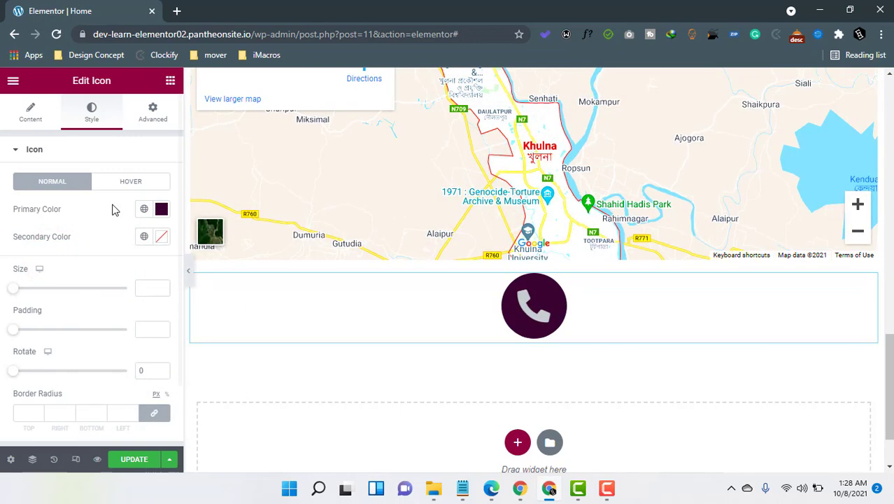
click(162, 236)
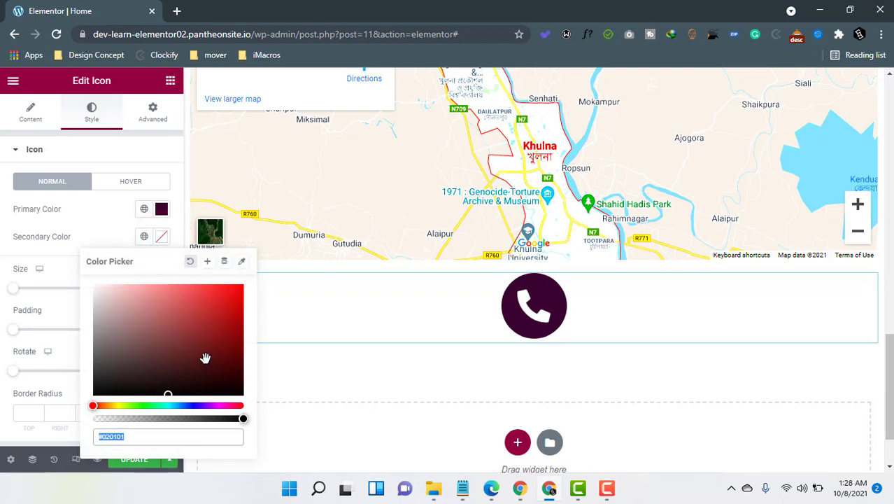
click(203, 357)
click(226, 295)
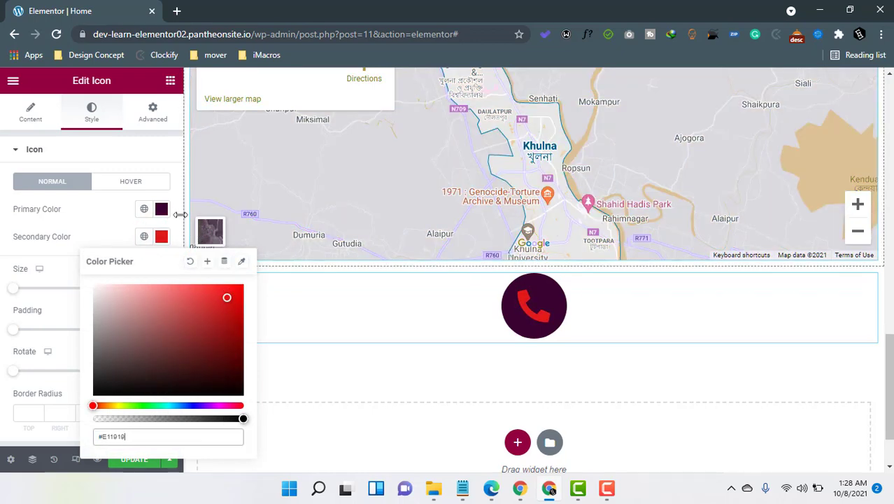
Set the icon circle's primary colour to light grey.
click(161, 209)
drag(160, 295, 96, 377)
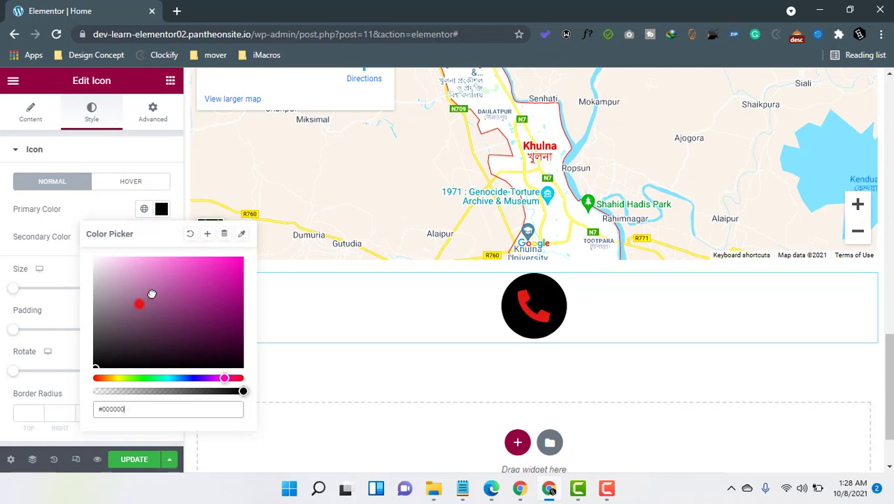
click(129, 295)
drag(102, 296, 97, 285)
click(34, 238)
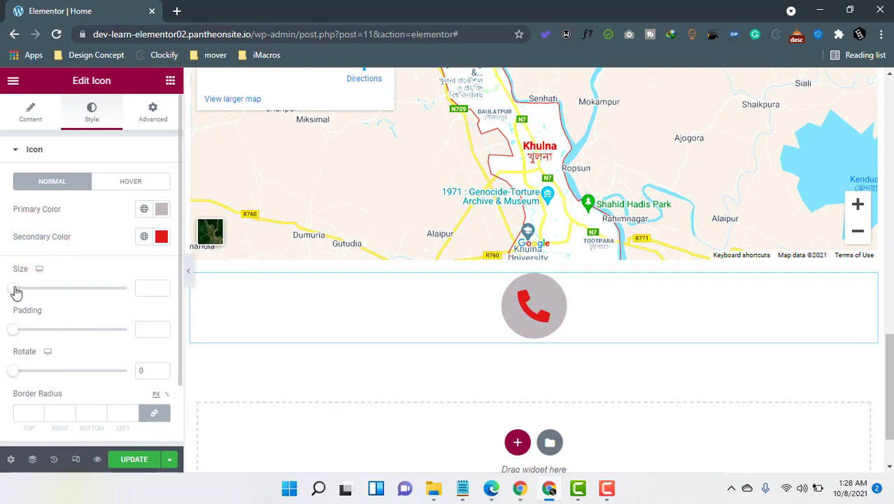
Resize the phone icon to 38 with 26 padding and rotate it 252 degrees.
mouse_move(15, 288)
mouse_down()
mouse_move(42, 292)
mouse_move(20, 285)
mouse_move(28, 294)
mouse_up()
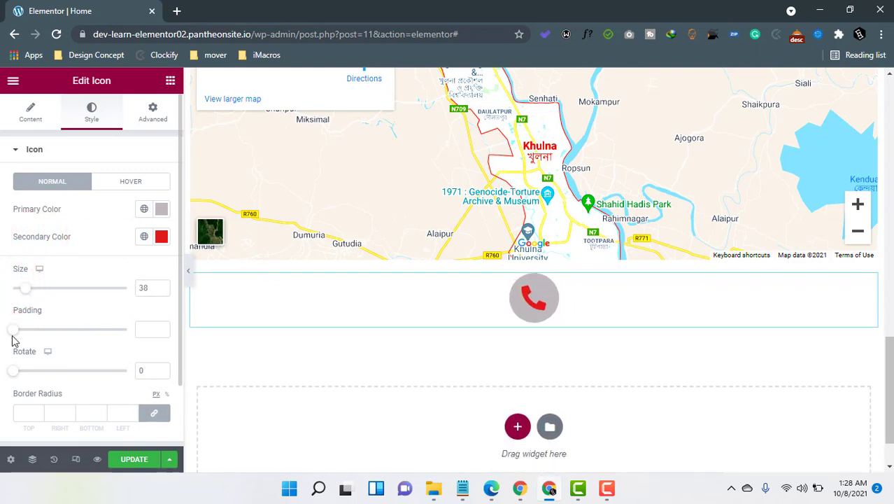
drag(17, 336, 38, 337)
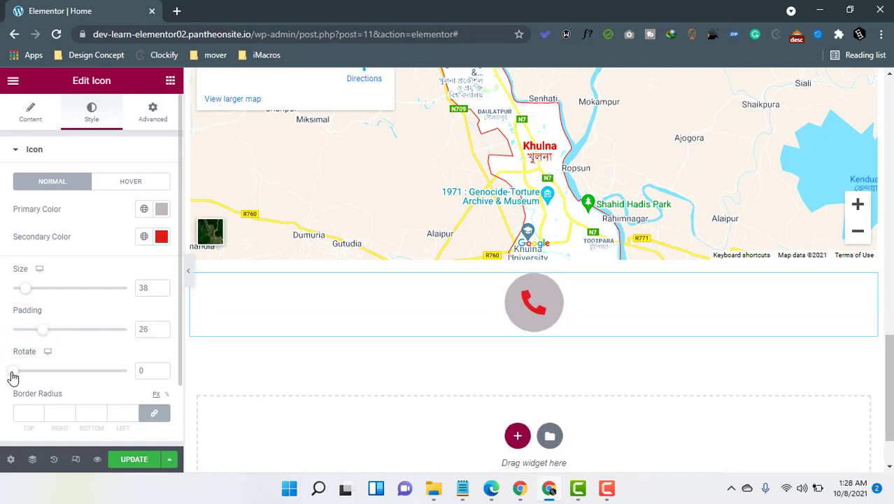
drag(12, 376, 90, 393)
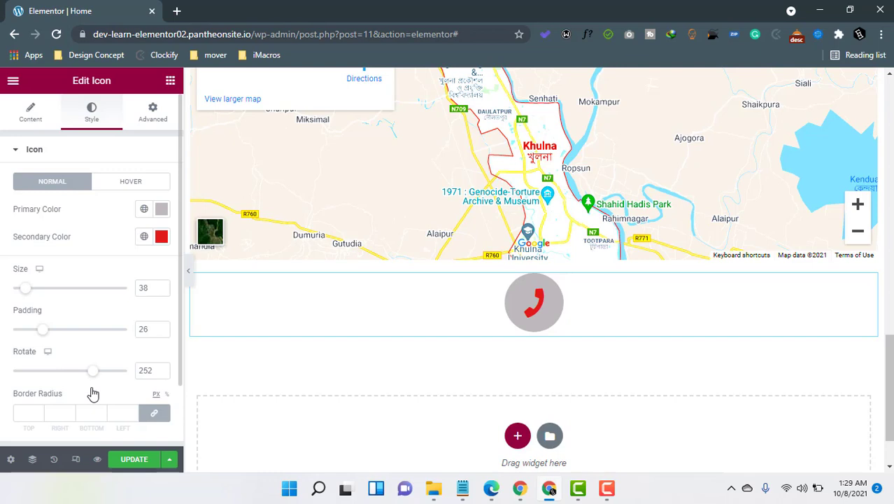
scroll(94, 394, down, 1)
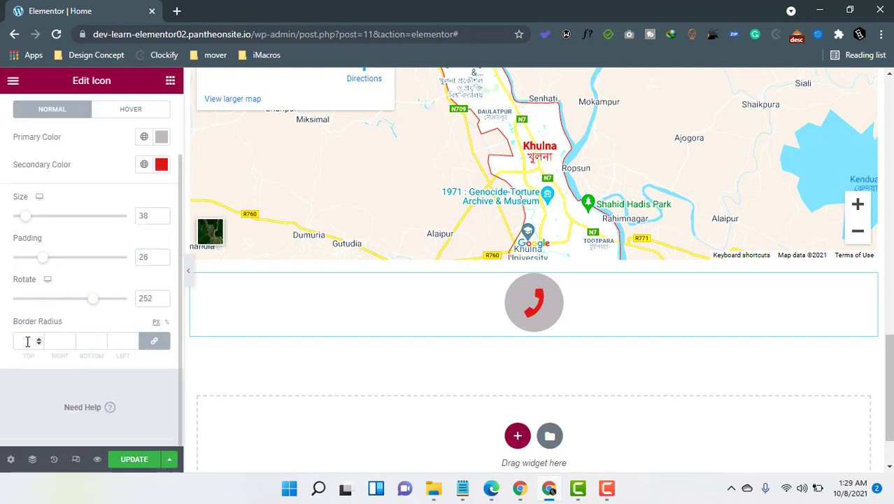
Change the phone icon's background shape to Square.
scroll(27, 341, up, 1)
click(30, 116)
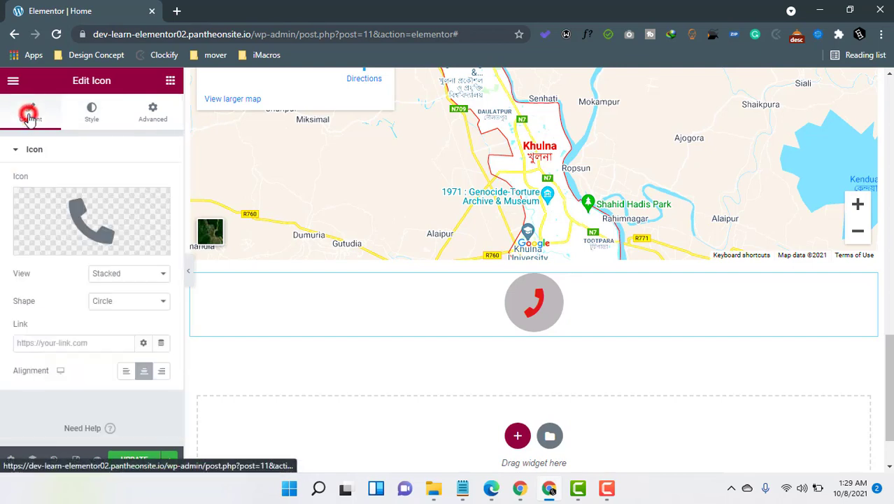
click(118, 302)
click(114, 326)
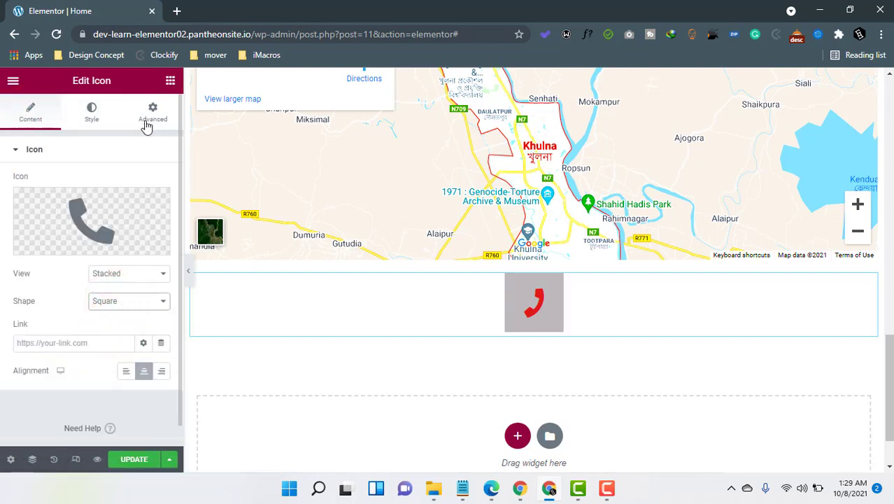
Give the icon a linked 50 px border radius on all corners.
click(93, 112)
scroll(29, 350, down, 1)
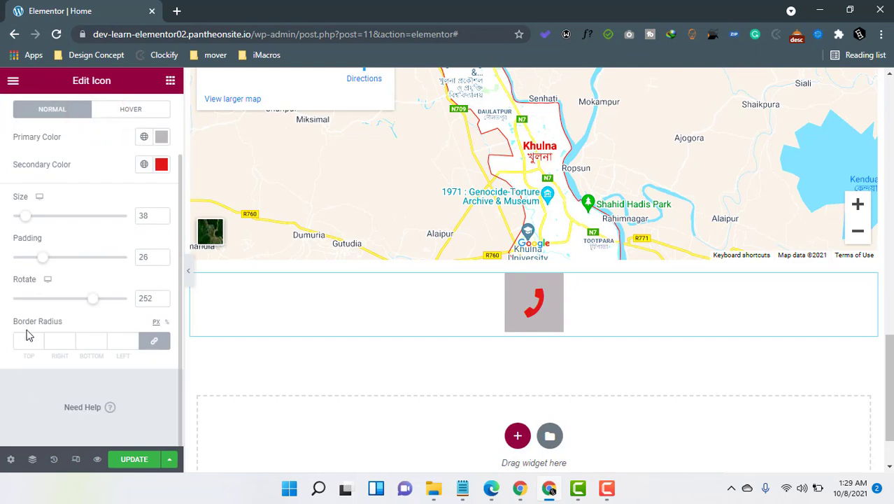
click(40, 342)
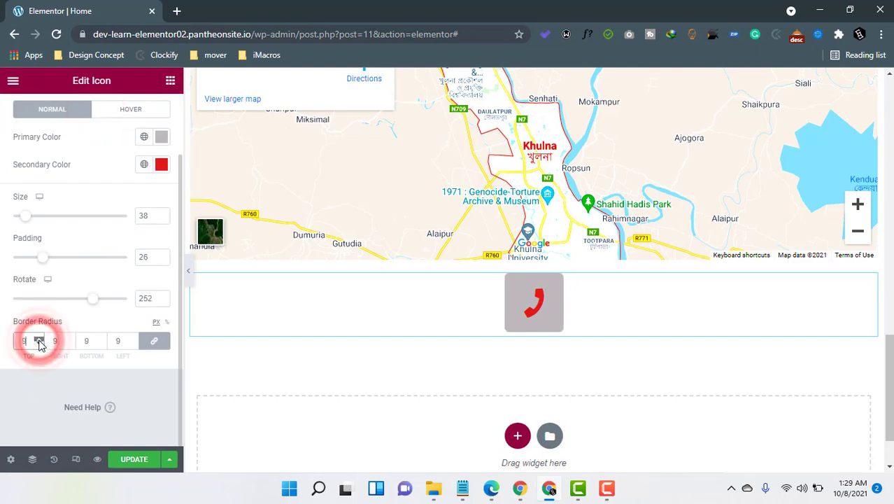
text(14)
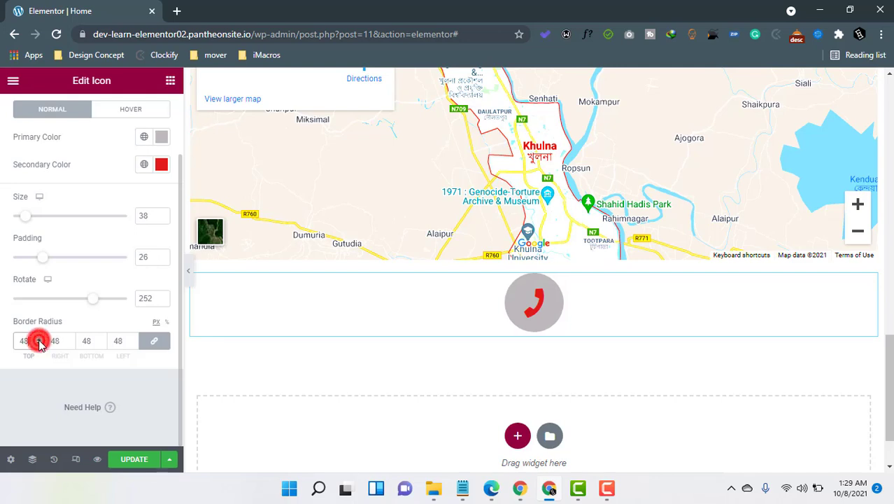
click(38, 338)
click(39, 338)
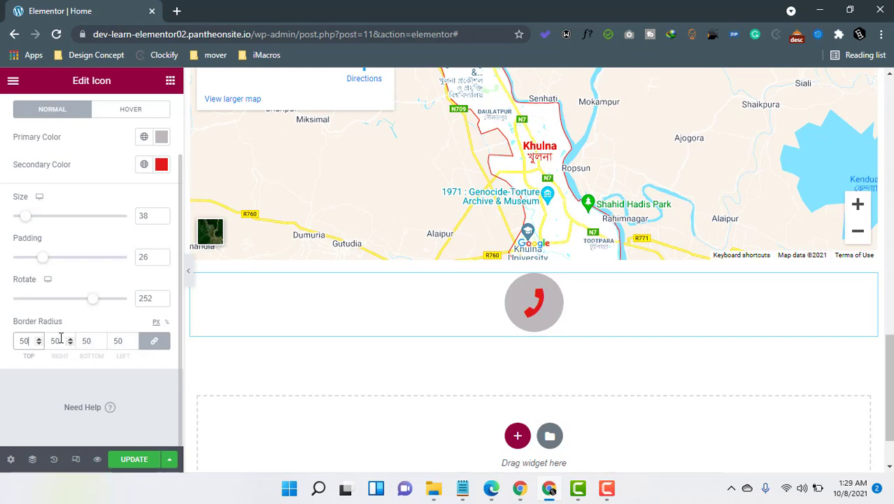
scroll(60, 338, up, 1)
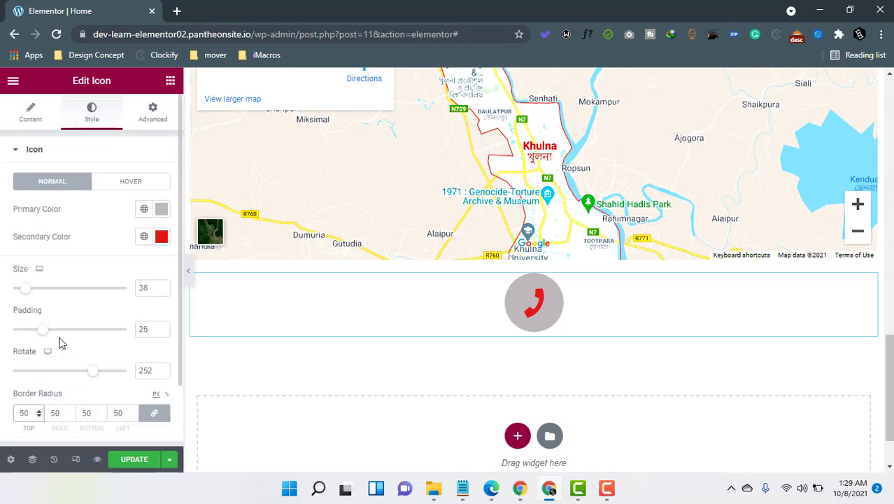
Set the hover colours: red primary and light grey #F4F4F4 secondary.
click(126, 183)
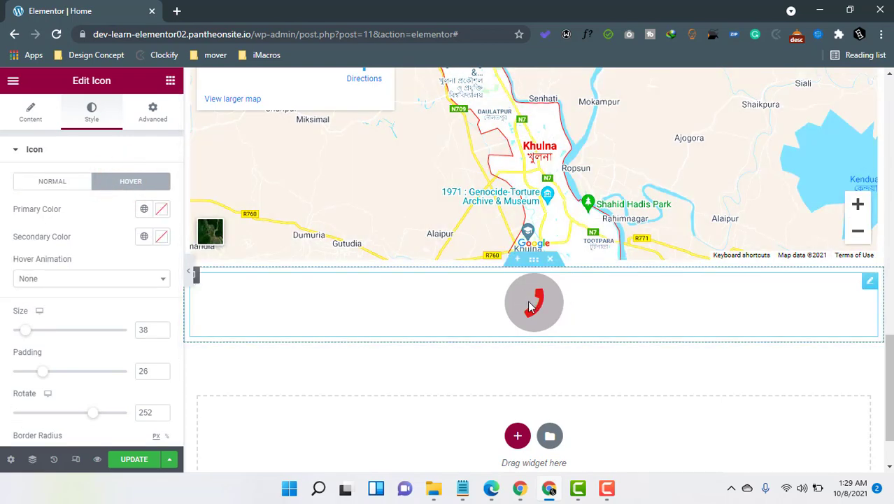
click(162, 210)
text(#ED1717)
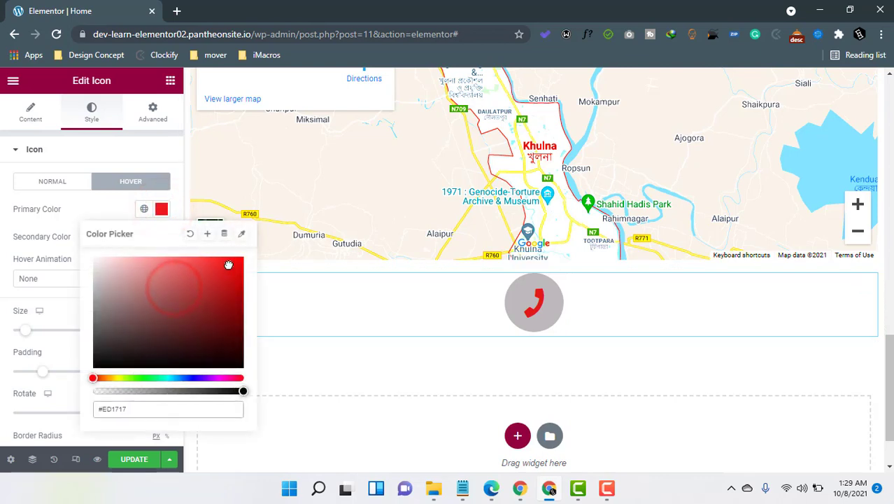
click(40, 236)
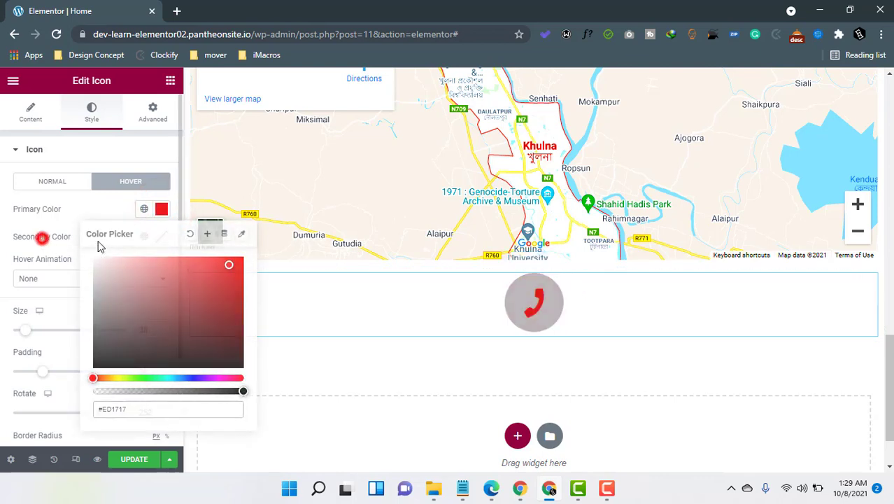
click(161, 237)
drag(177, 308, 95, 290)
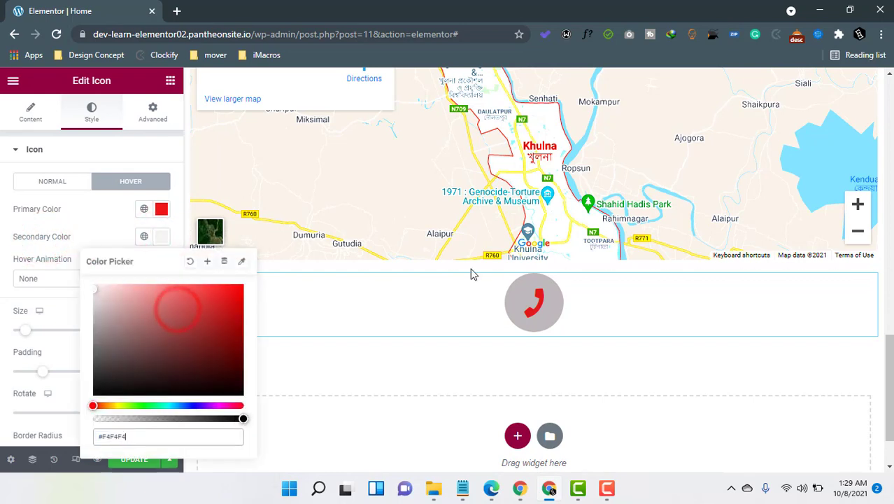
click(43, 243)
Choose Pulse as the hover animation instead of Shrink.
click(75, 278)
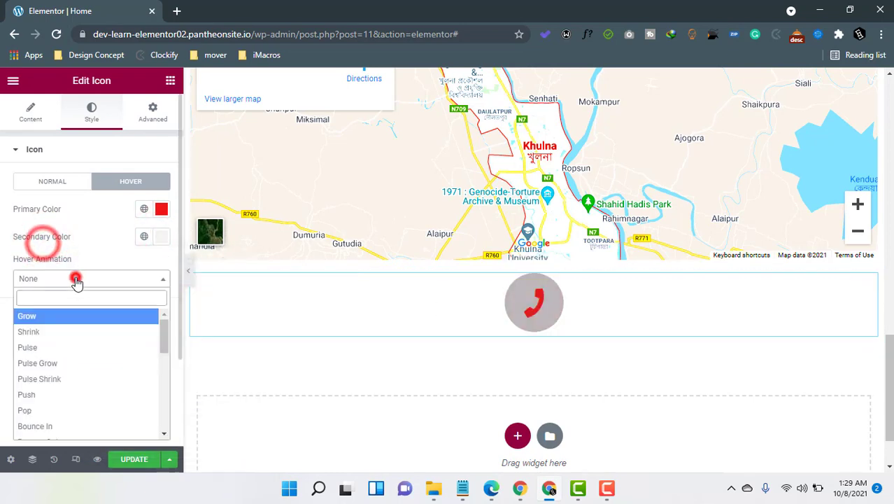
click(56, 333)
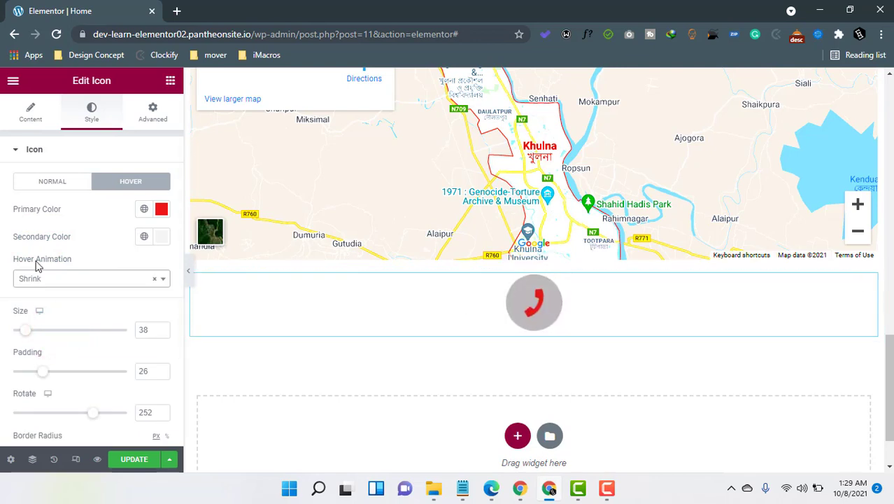
click(44, 280)
click(39, 345)
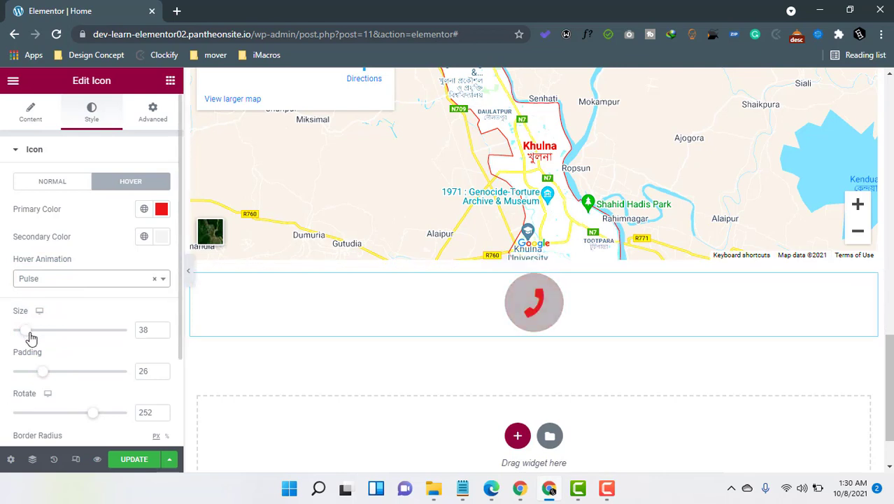
Unlink the icon's four border radius values.
scroll(31, 338, down, 3)
scroll(33, 329, up, 3)
scroll(35, 346, down, 3)
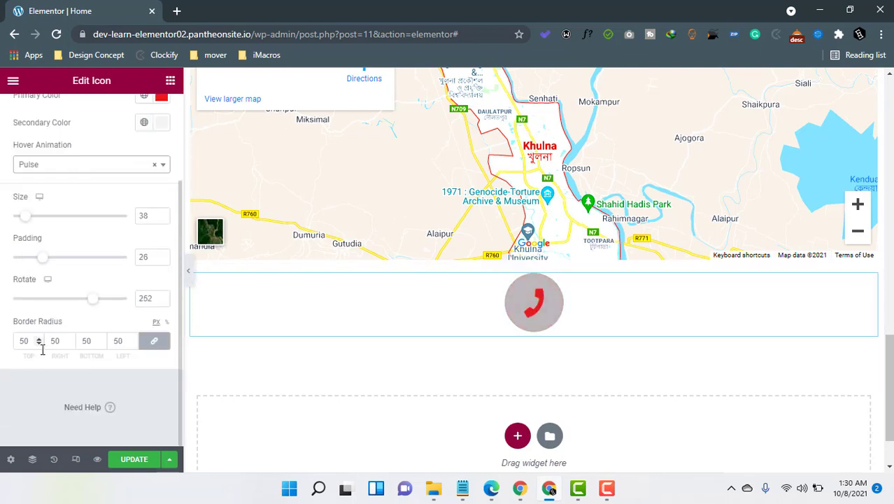
click(155, 343)
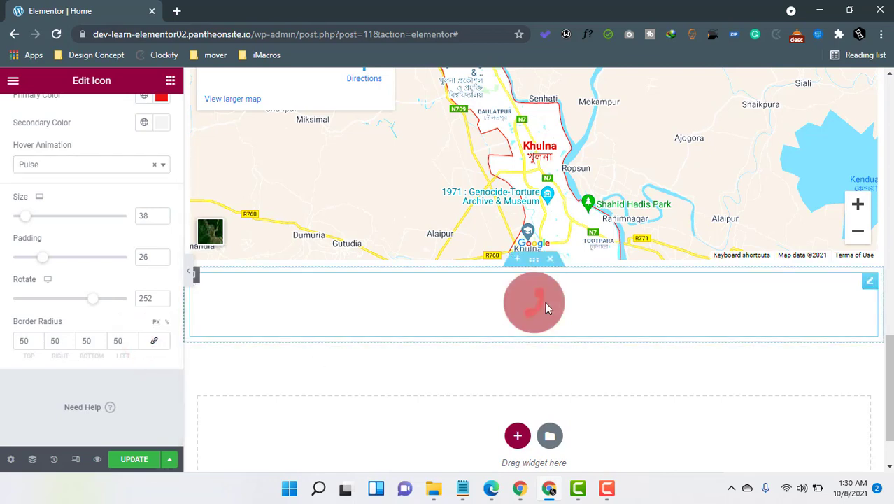
scroll(65, 315, up, 2)
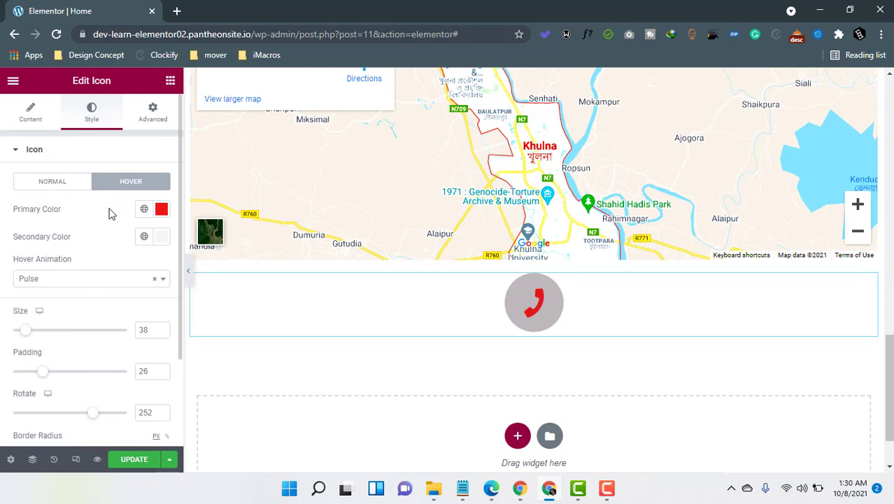
scroll(60, 343, down, 2)
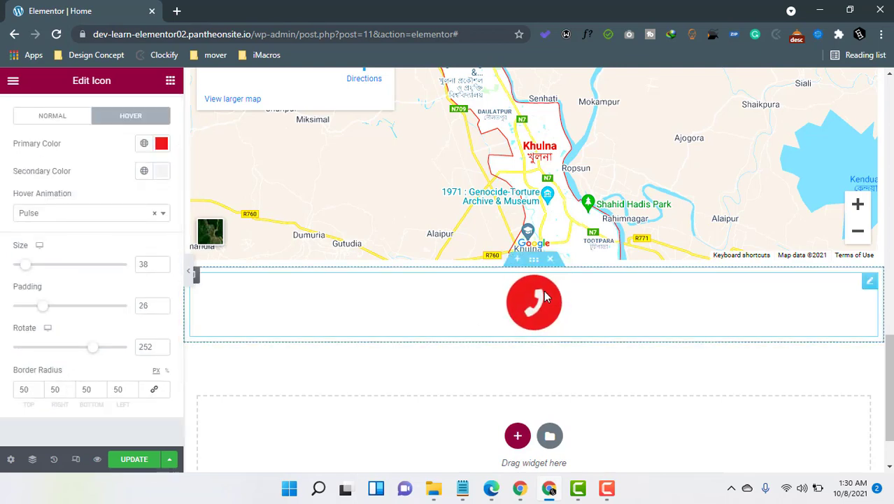
scroll(80, 214, up, 2)
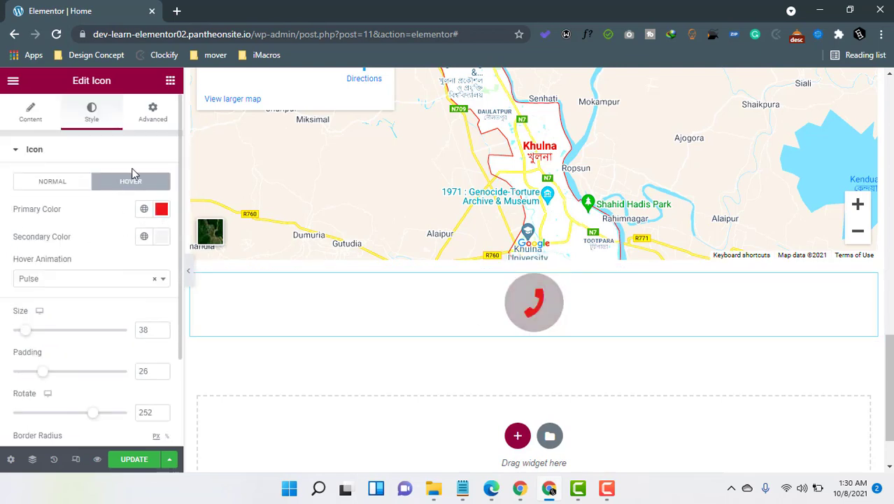
Check the phone icon's Advanced settings, return to Content, and show the widget list.
click(149, 113)
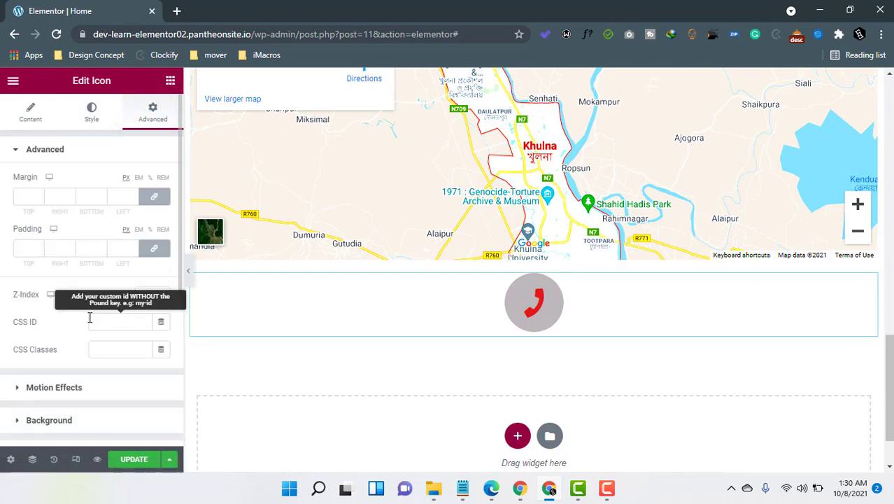
scroll(74, 341, down, 2)
scroll(72, 347, up, 2)
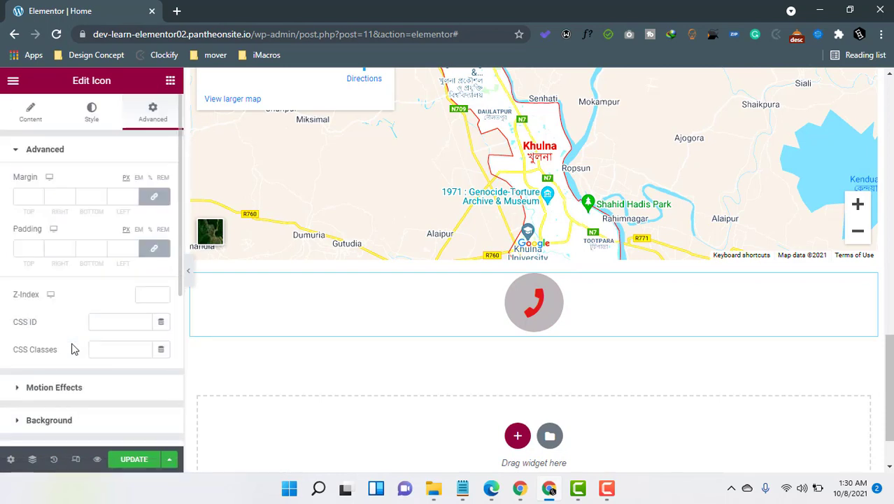
click(21, 120)
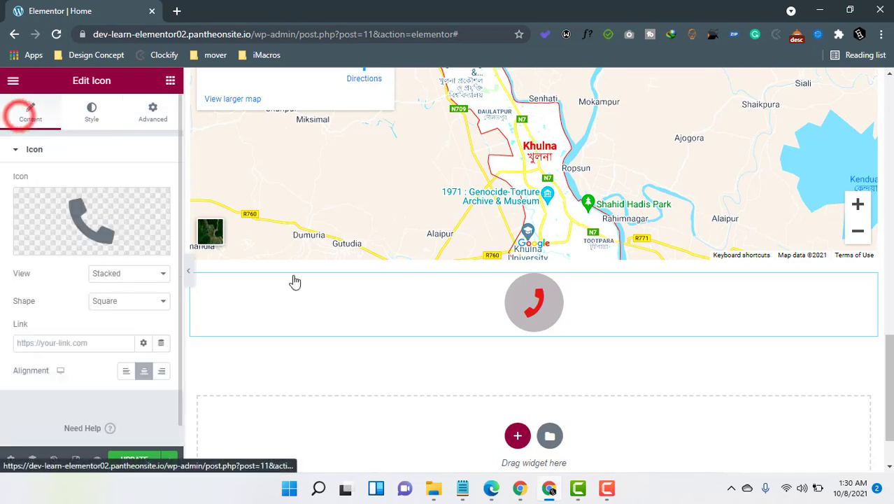
click(170, 81)
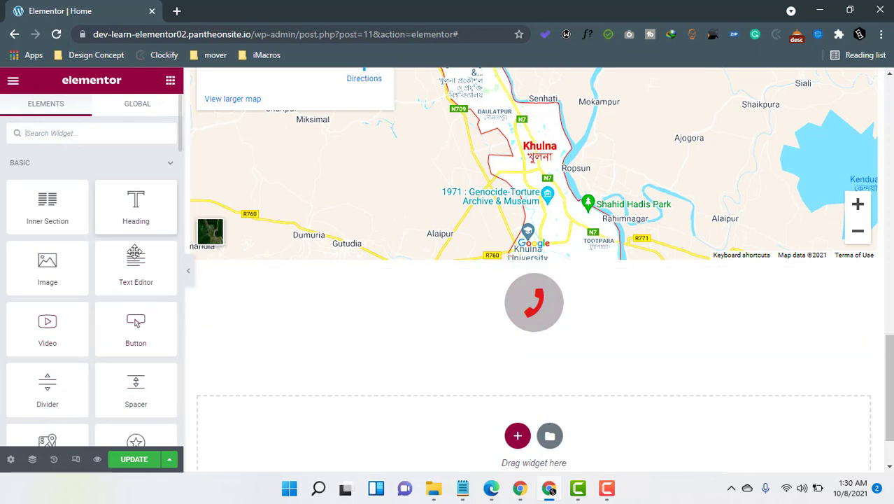
Add a one-column section below the phone icon holding a two-column Inner Section.
click(514, 439)
click(358, 463)
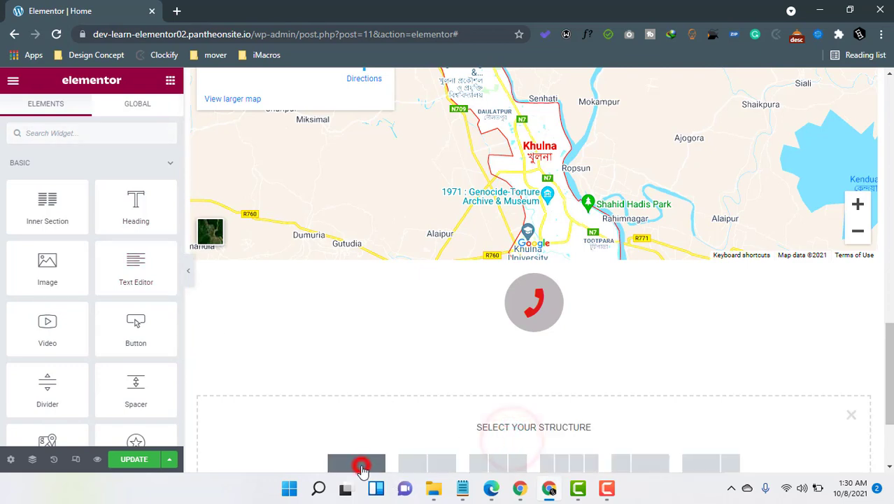
click(170, 80)
drag(43, 205, 504, 356)
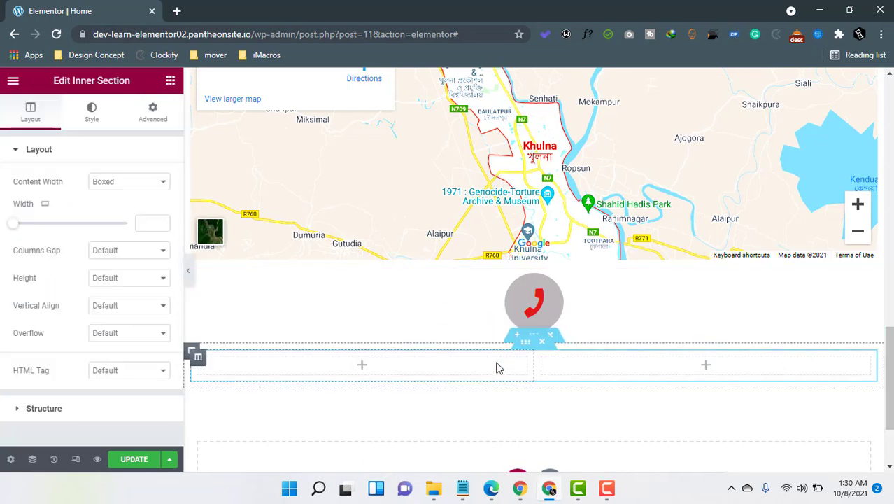
Place an Icon widget in the left inner column and narrow that column to about 14%.
click(327, 366)
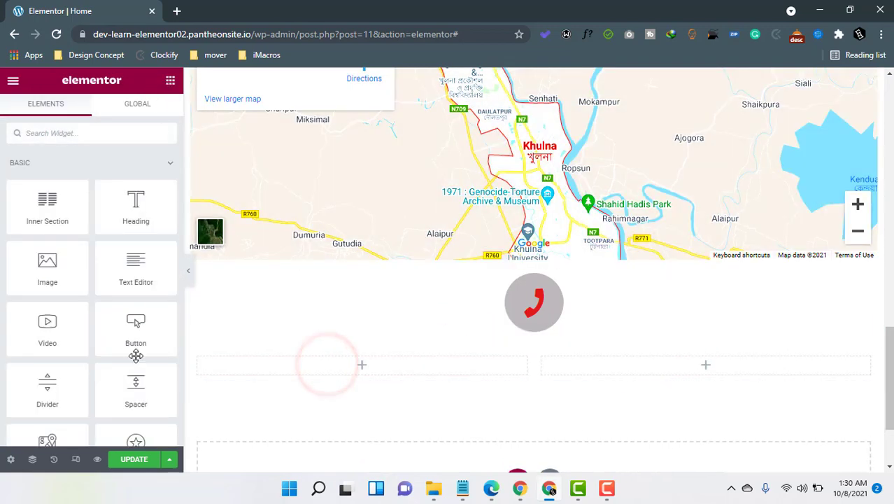
scroll(132, 379, down, 3)
drag(138, 255, 365, 361)
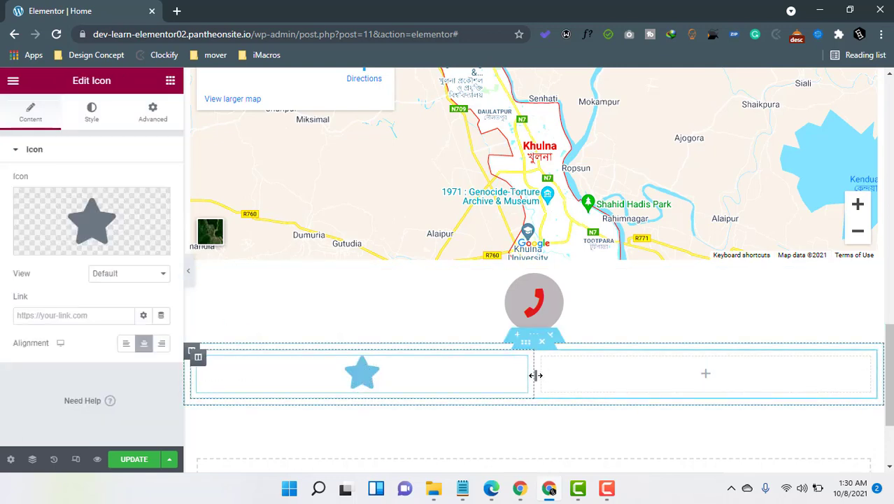
drag(536, 375, 285, 378)
click(364, 379)
Add a Heading widget to the right column and swap the star icon for the solid Envelope icon.
drag(136, 205, 358, 375)
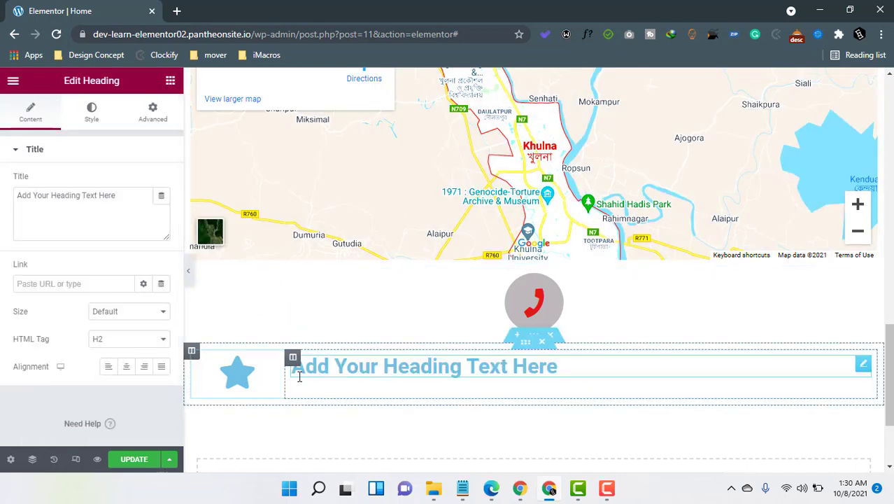
click(236, 378)
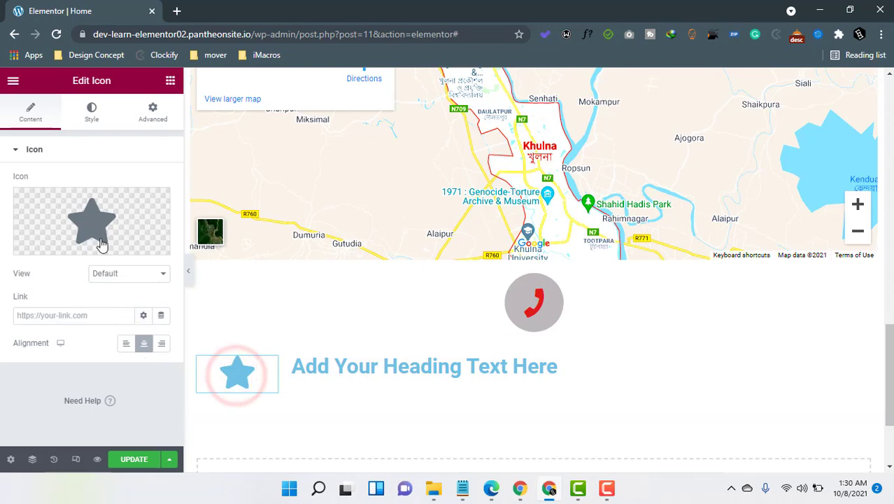
click(98, 221)
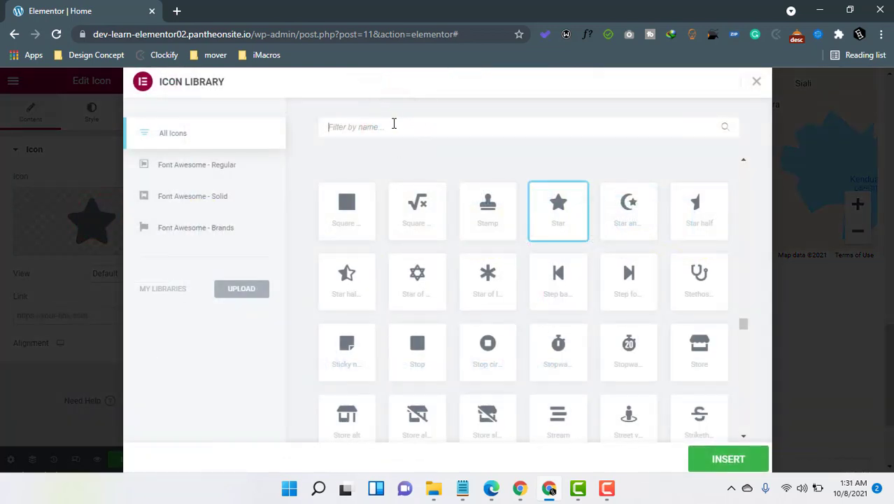
text(env)
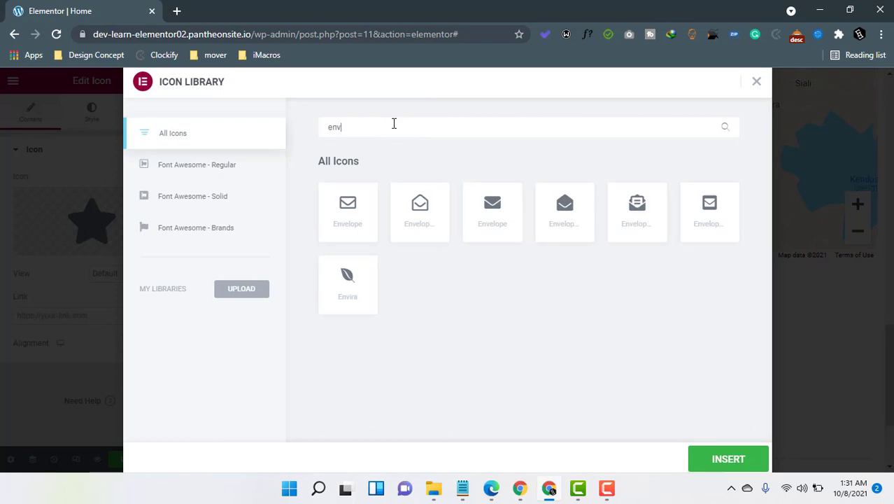
click(487, 222)
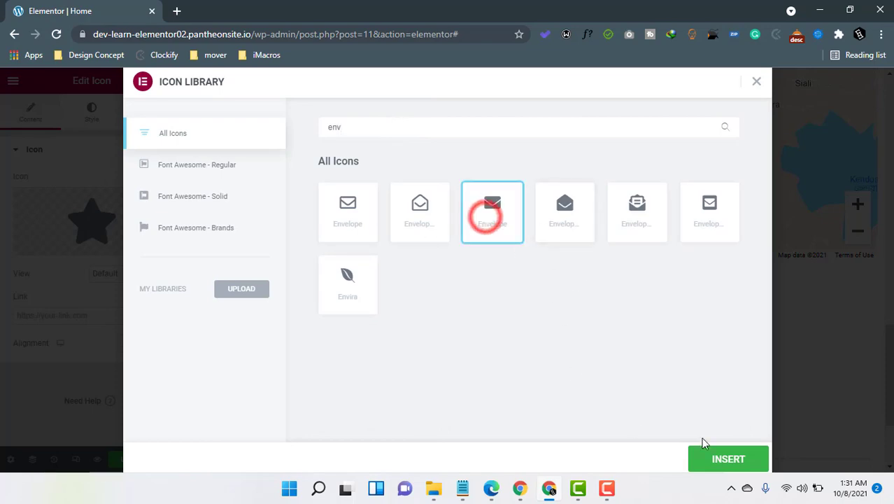
click(699, 459)
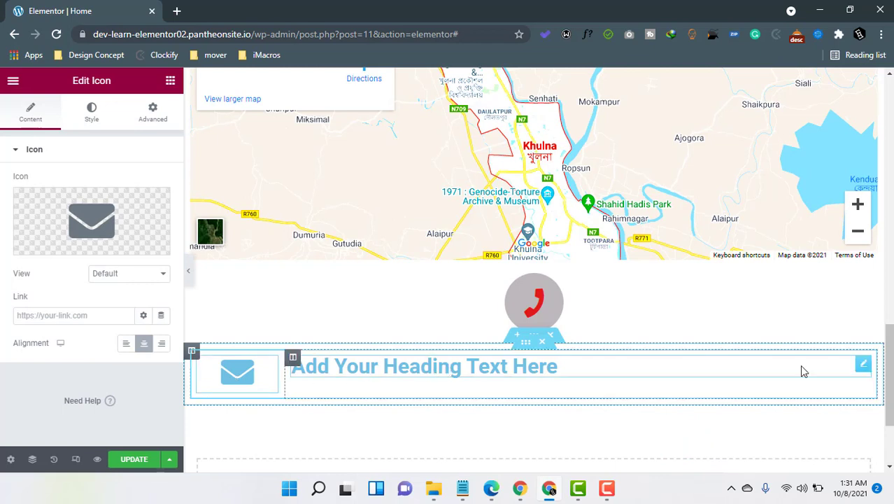
click(861, 366)
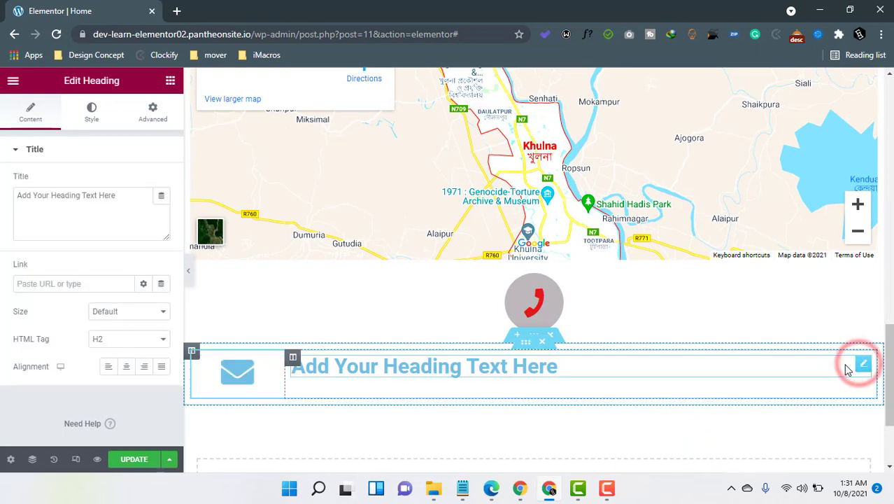
Center the heading column's content vertically and widen the column to about 90%.
click(293, 361)
click(121, 210)
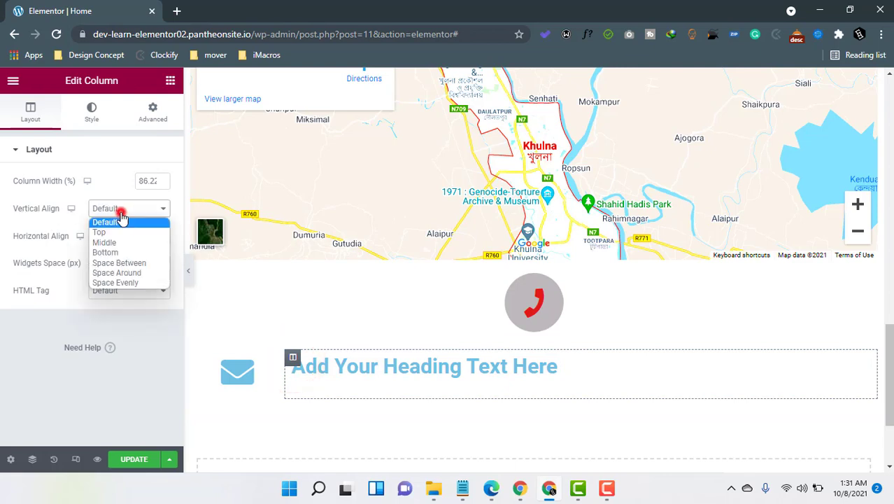
click(105, 242)
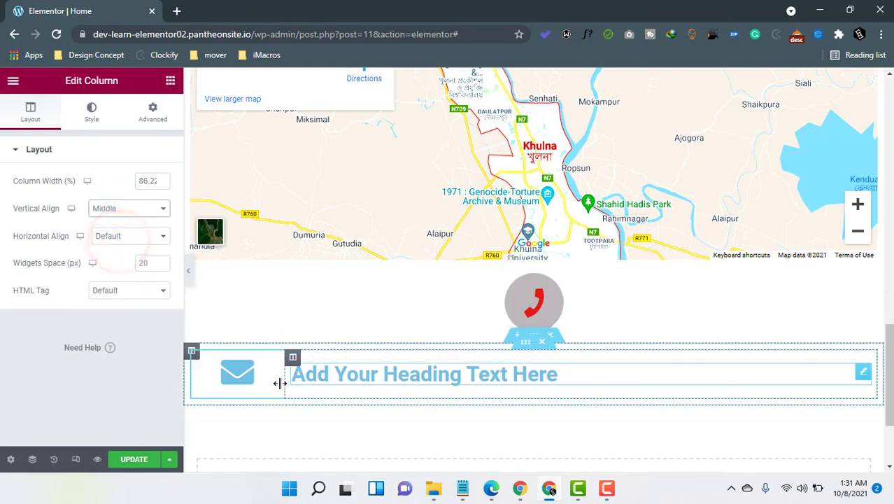
drag(280, 383, 256, 375)
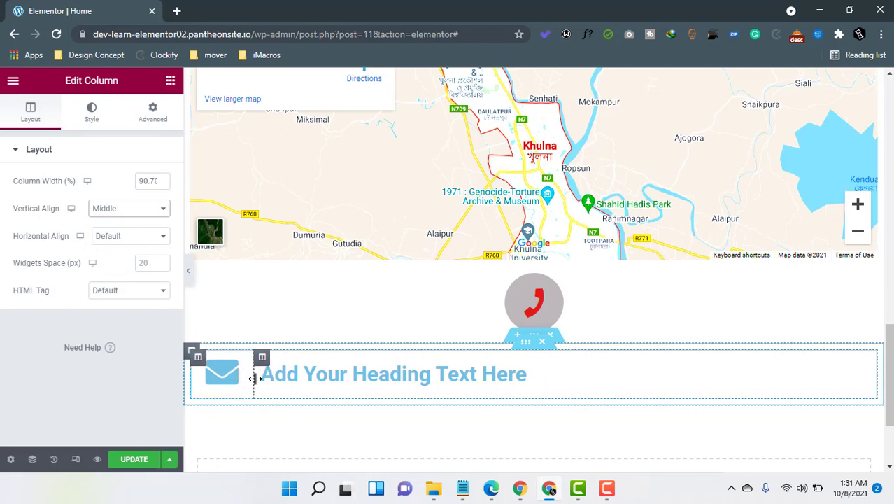
mouse_move(255, 377)
mouse_down()
mouse_move(248, 375)
mouse_move(255, 383)
mouse_up()
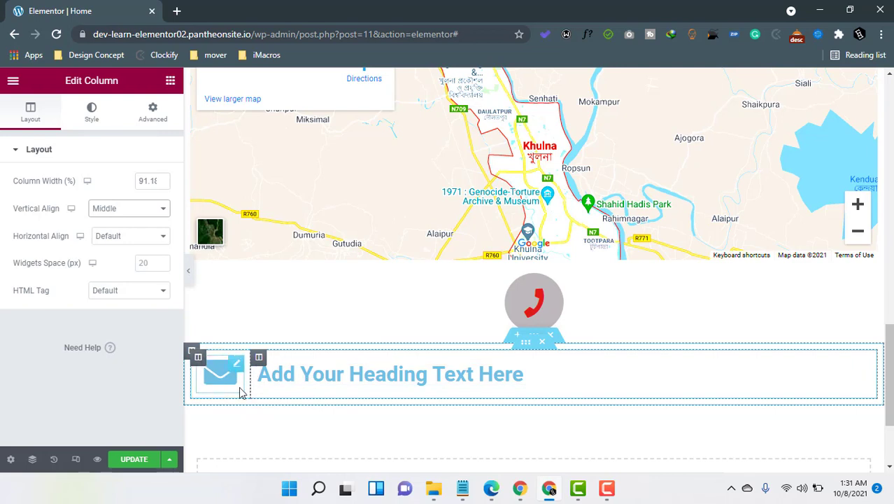
Replace the placeholder heading title with the contact e-mail address.
click(361, 421)
click(364, 374)
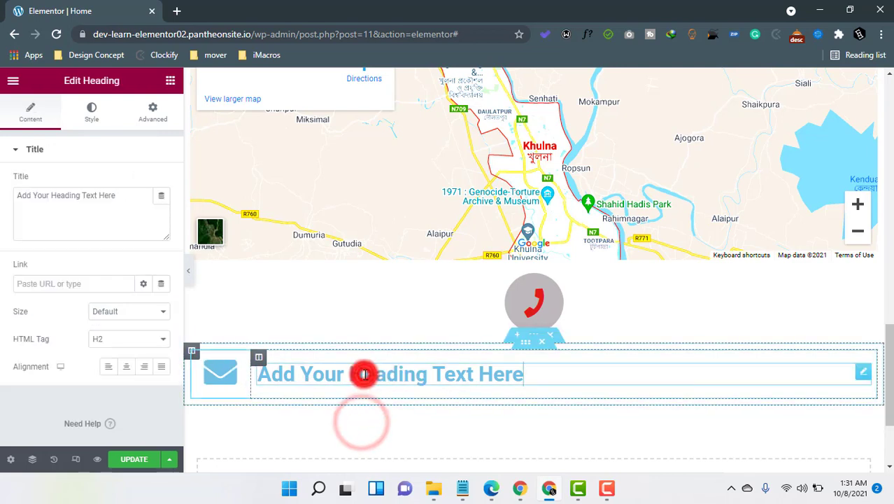
double_click(364, 374)
triple_click(72, 201)
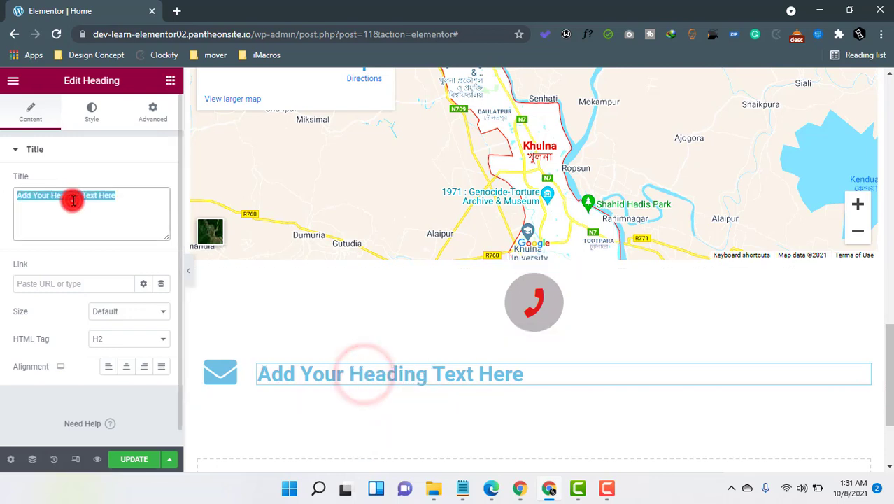
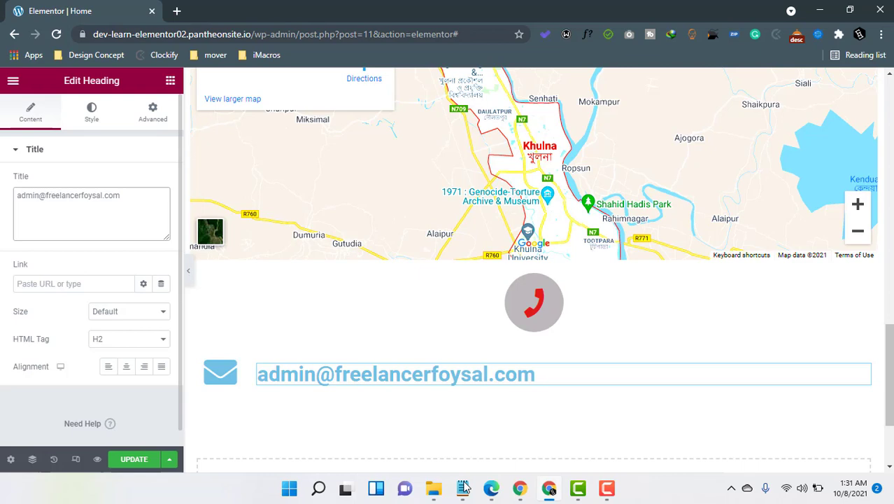
click(441, 443)
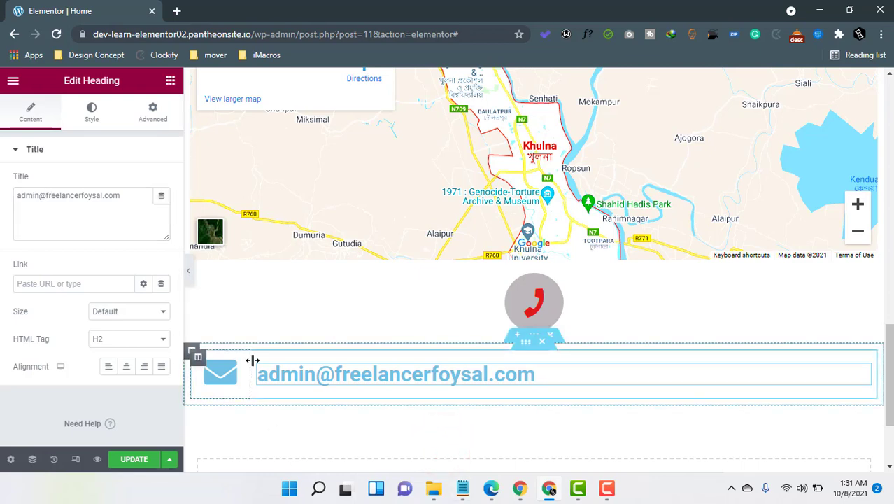
click(224, 383)
Set the envelope icon's primary colour to red.
click(92, 112)
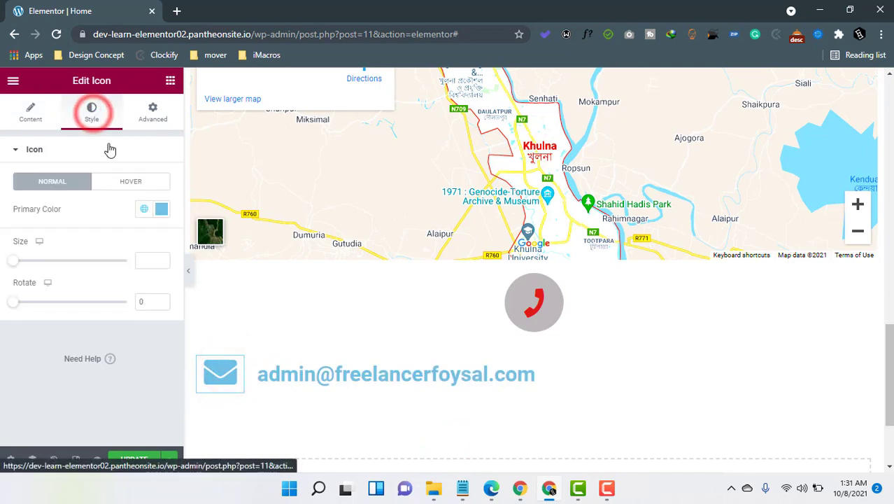
click(162, 209)
click(221, 274)
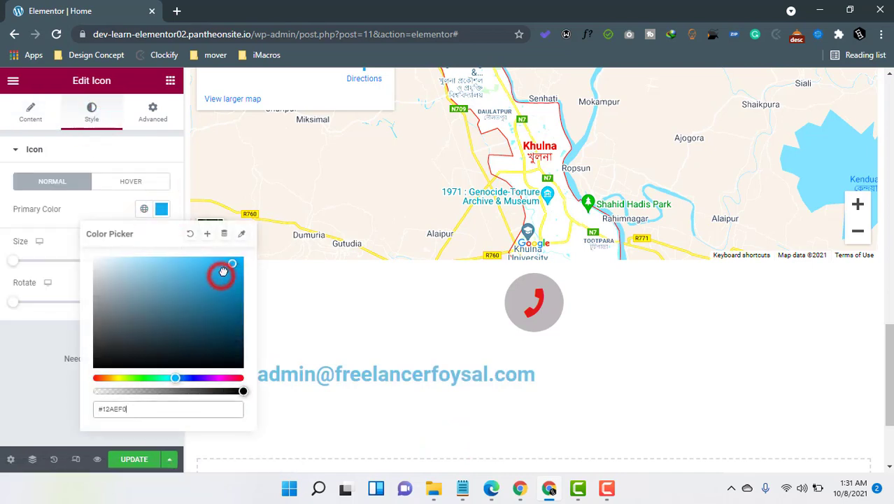
drag(227, 378, 240, 378)
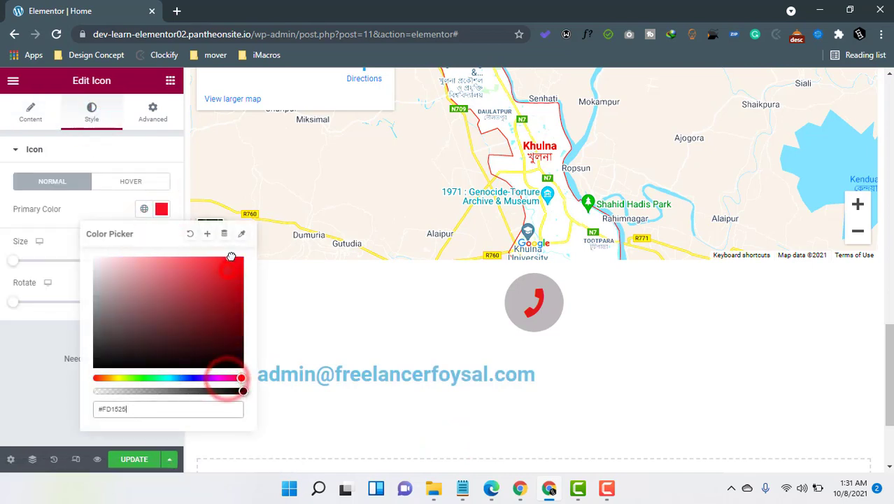
Make the e-mail heading text black with typography size 13.
click(329, 377)
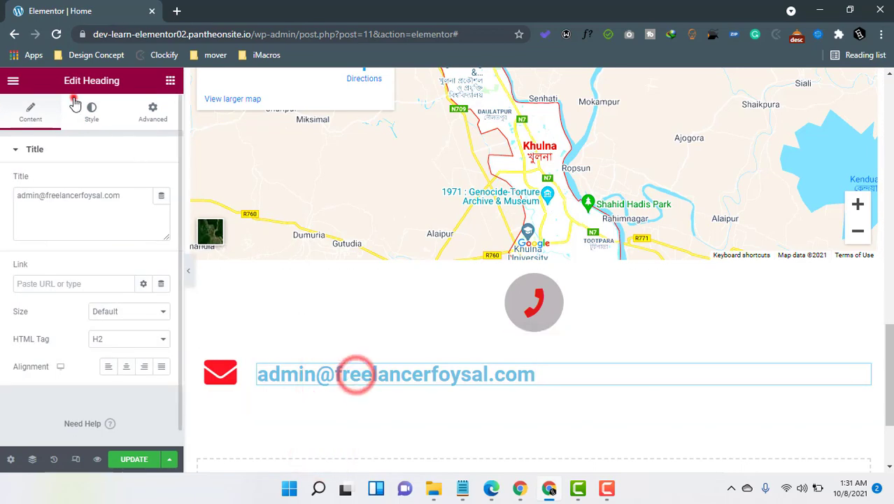
click(87, 108)
click(161, 182)
drag(142, 264, 83, 360)
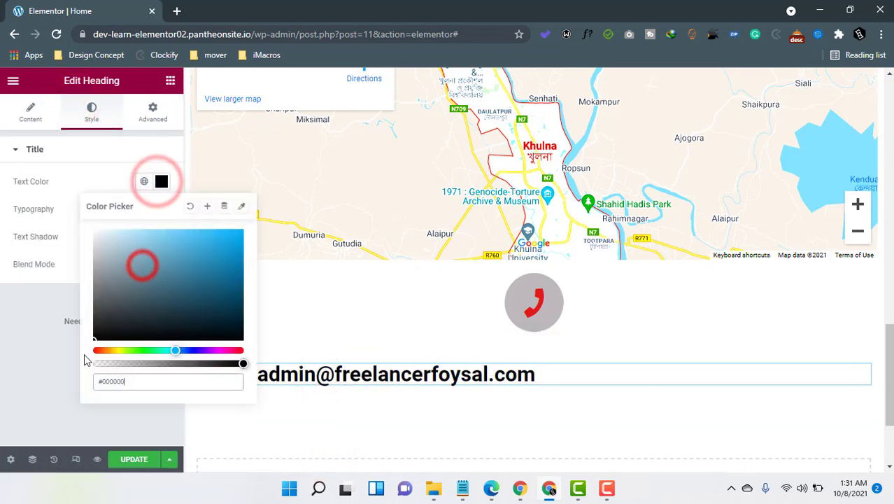
click(40, 374)
click(162, 209)
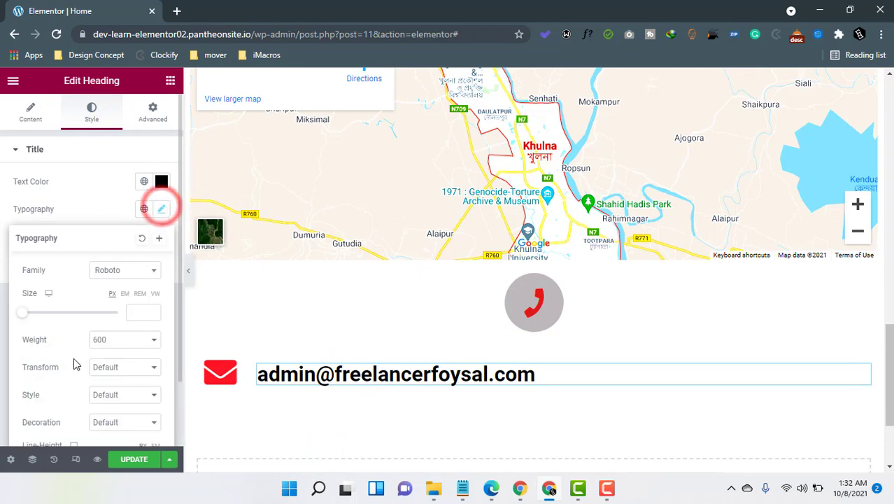
drag(23, 315, 30, 320)
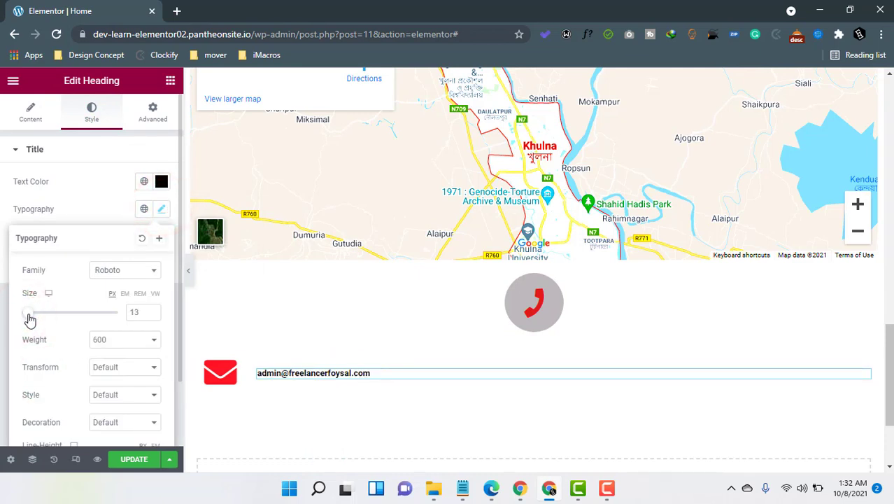
Set the envelope icon size to 23 and narrow its column toward the e-mail.
click(233, 370)
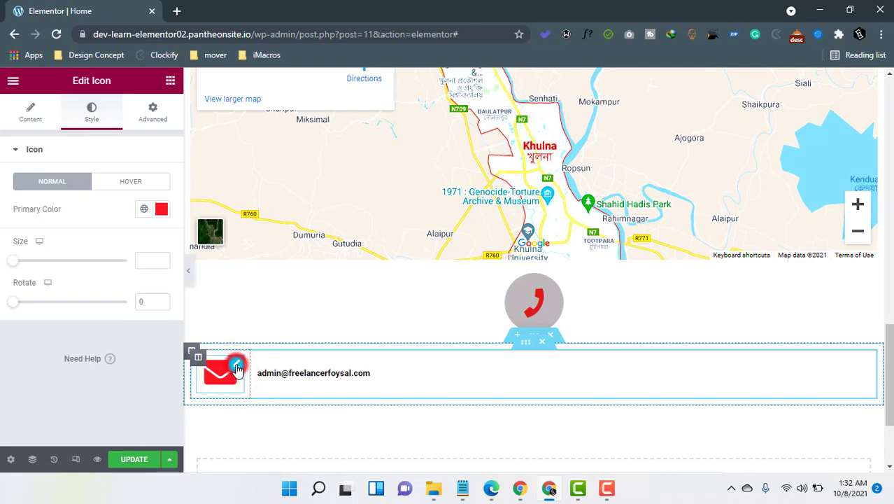
drag(14, 261, 21, 266)
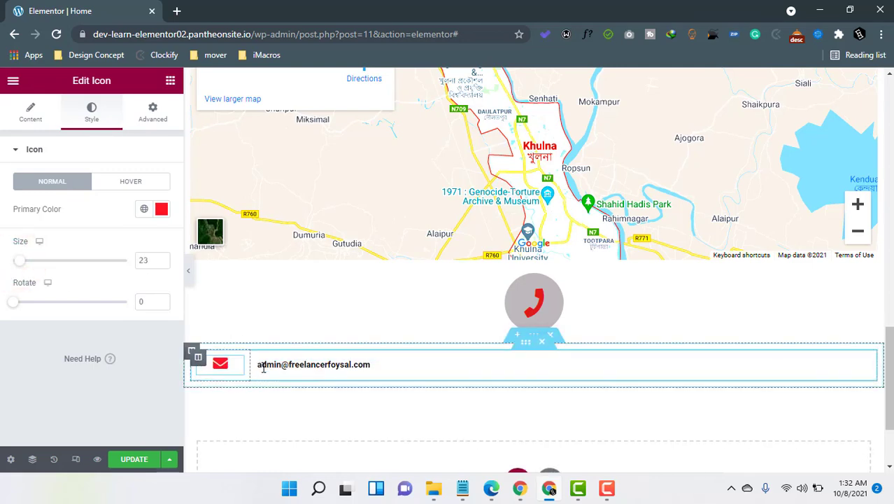
drag(250, 368, 231, 371)
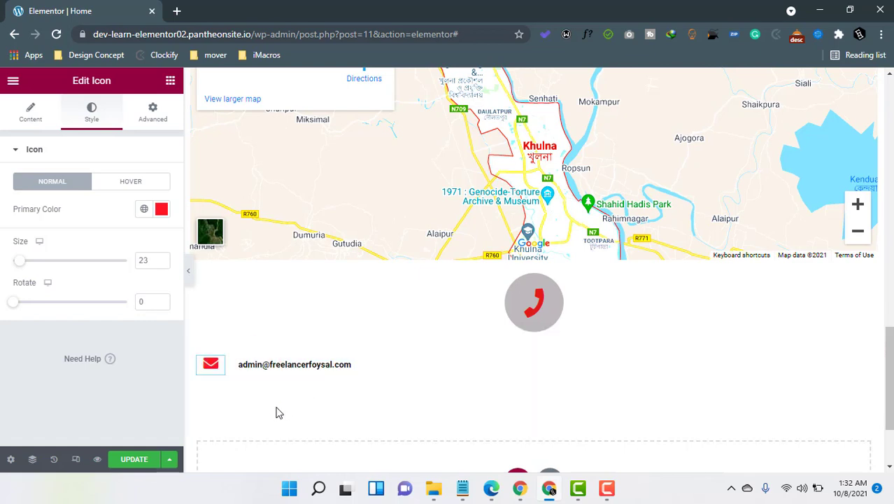
click(277, 407)
Set the envelope icon's view to Stacked with a circular background.
click(31, 113)
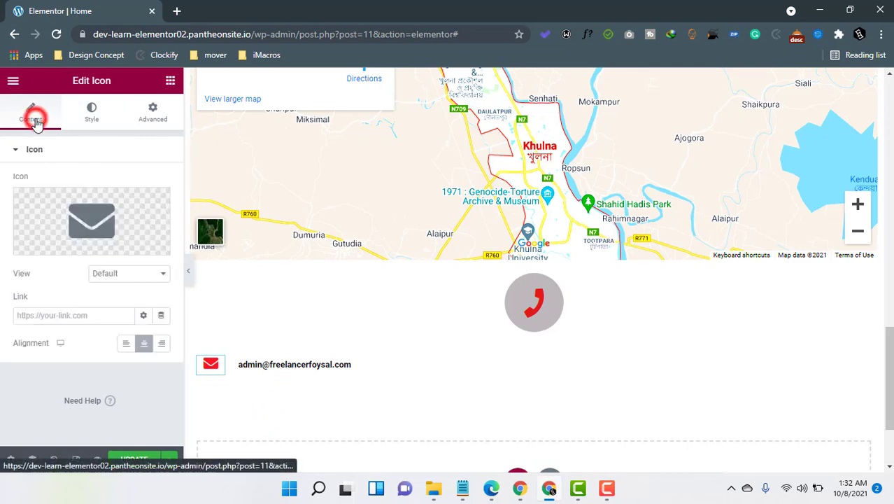
click(116, 272)
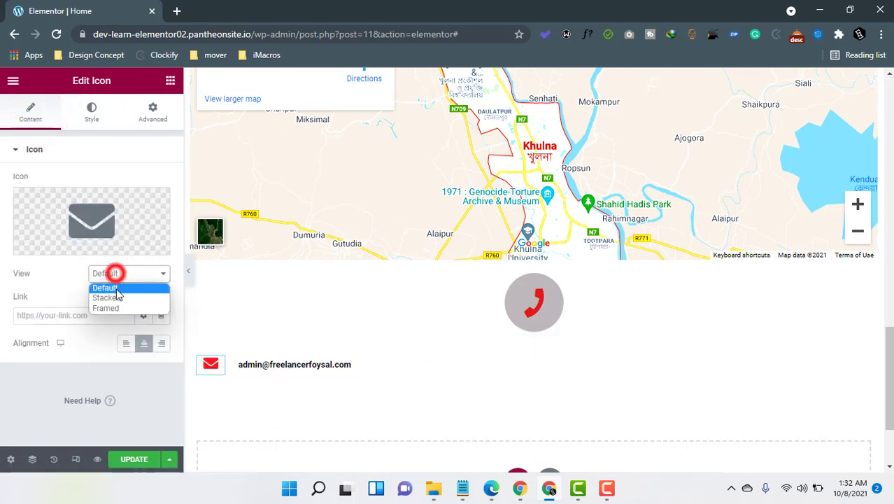
click(117, 298)
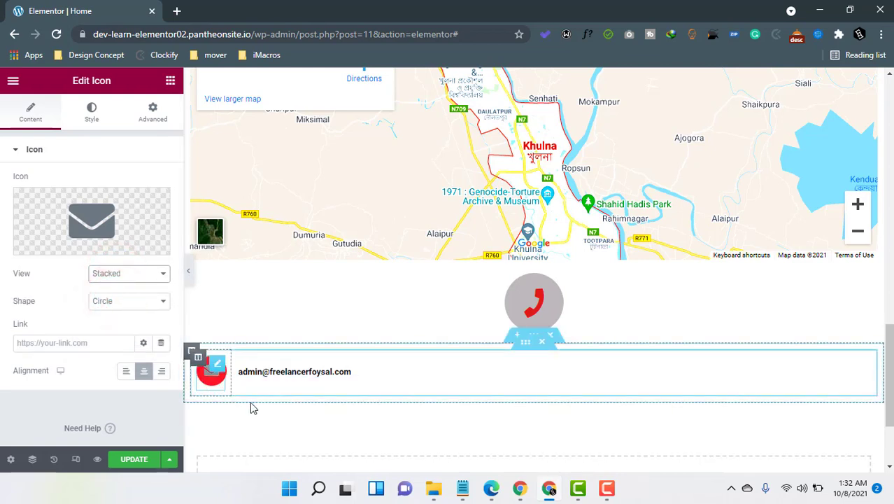
click(289, 435)
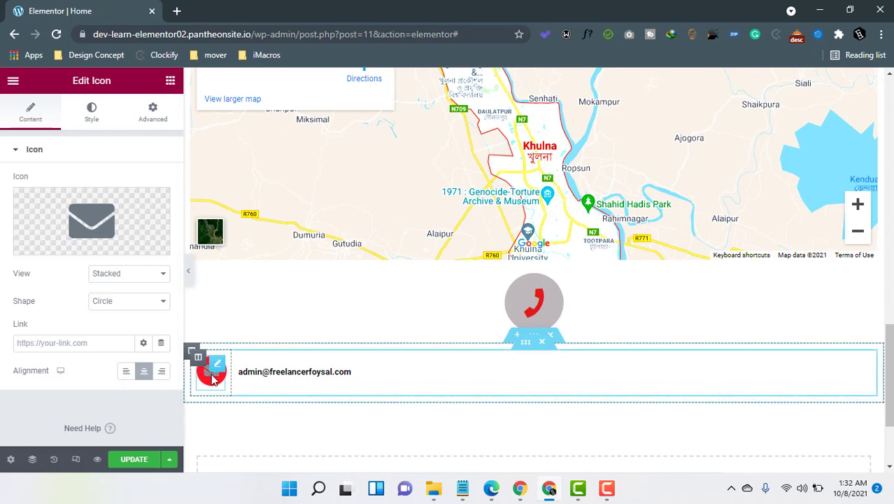
Search the Icon Library for 'add' and 'local', then close it without changing the icon.
click(100, 233)
click(417, 132)
text(a)
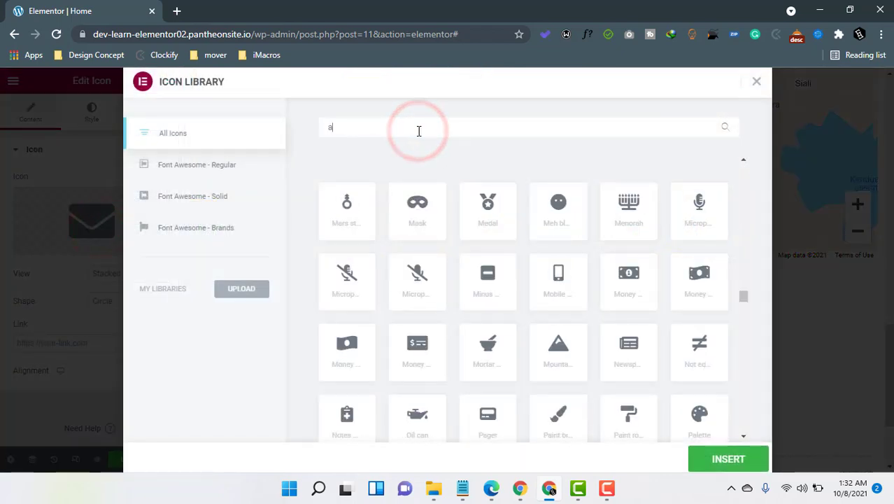
text(dd)
key(BackSpace)
key(BackSpace)
key(BackSpace)
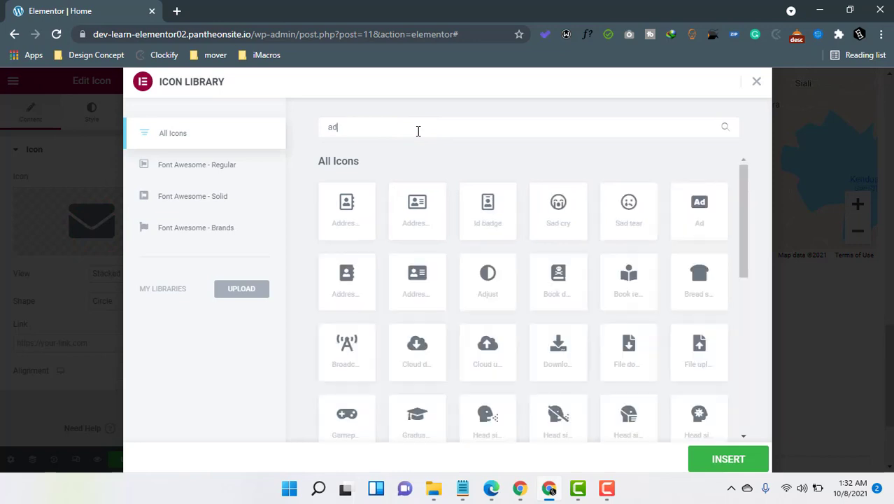
text(loca)
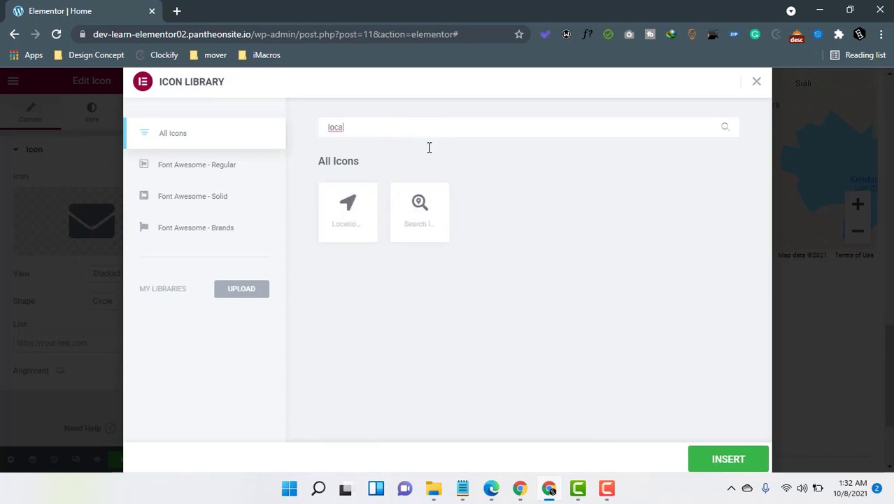
text(l)
click(757, 81)
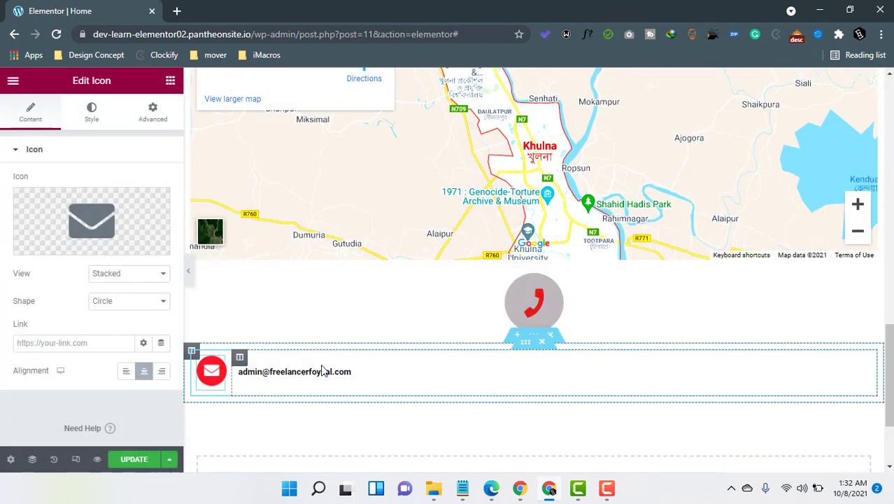
mouse_move(101, 244)
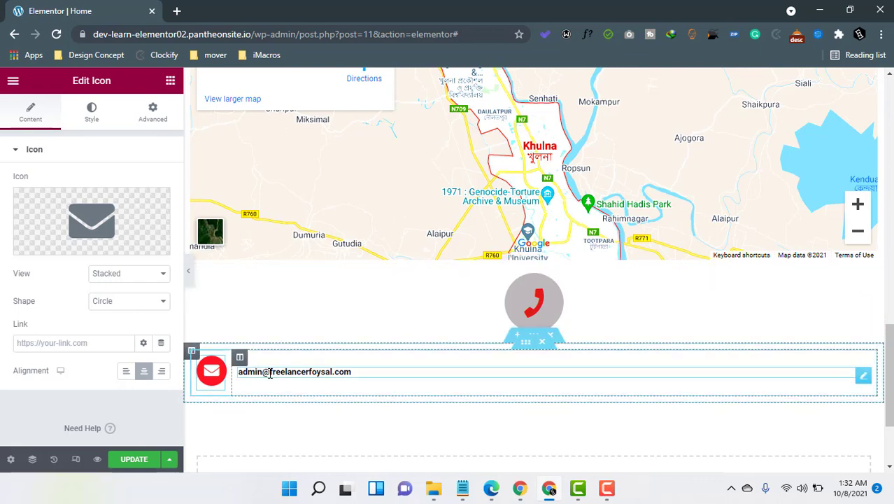
Return to the widget list, collapse and re-expand the Basic group, and scroll through it.
click(168, 85)
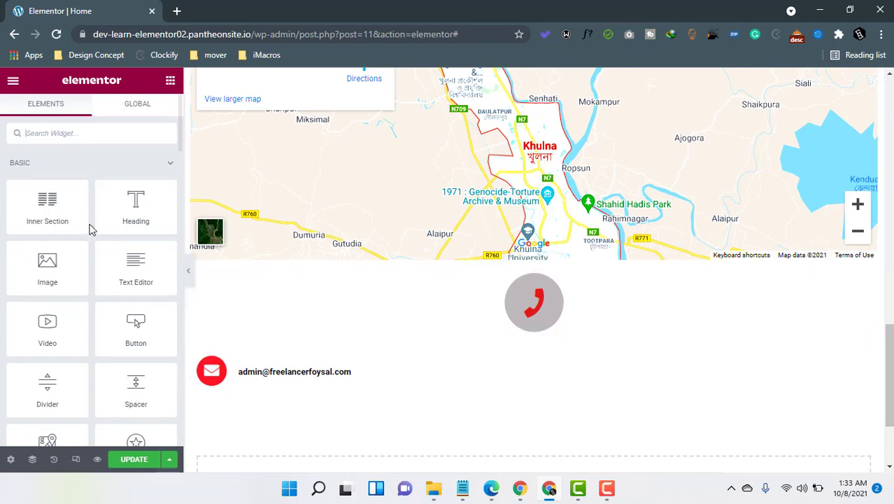
click(50, 171)
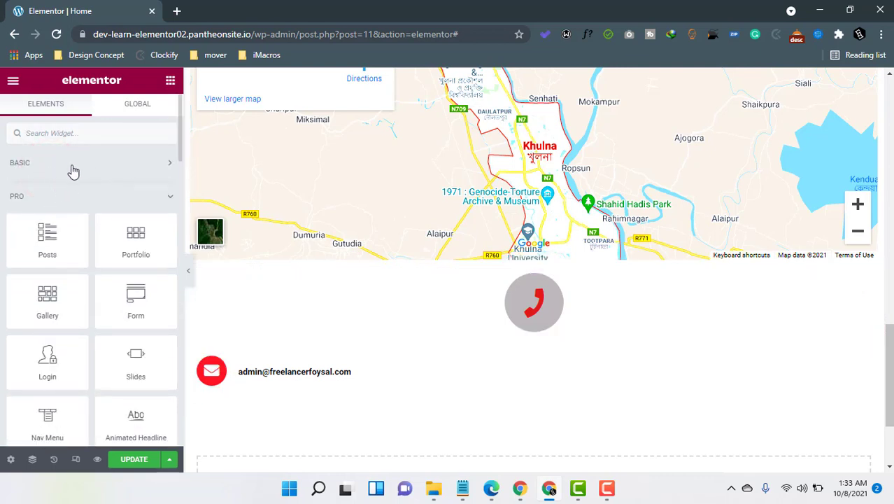
click(72, 162)
scroll(88, 270, down, 2)
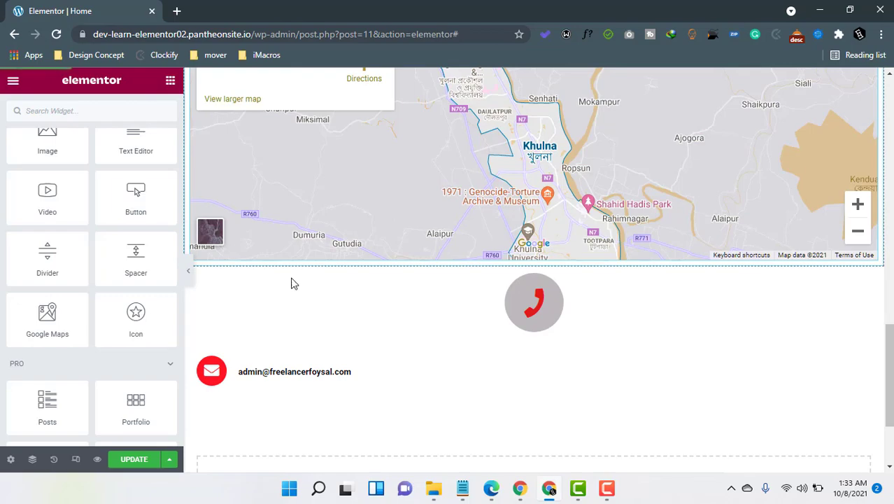
click(607, 488)
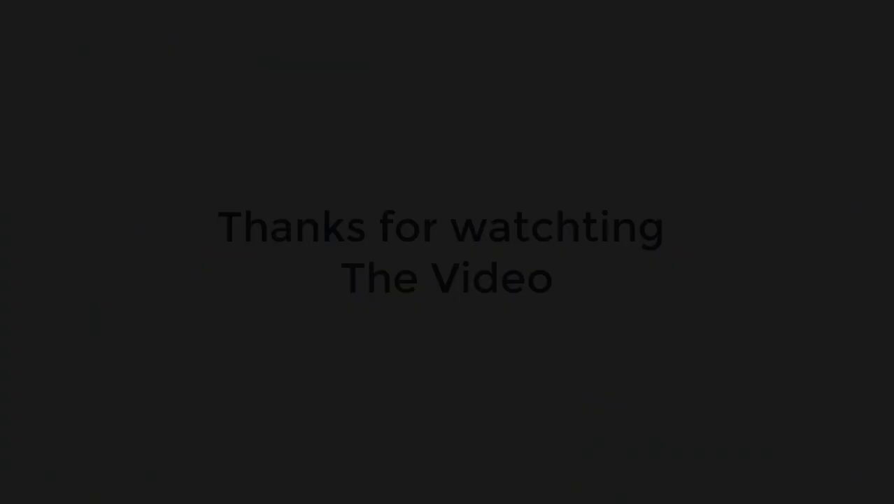